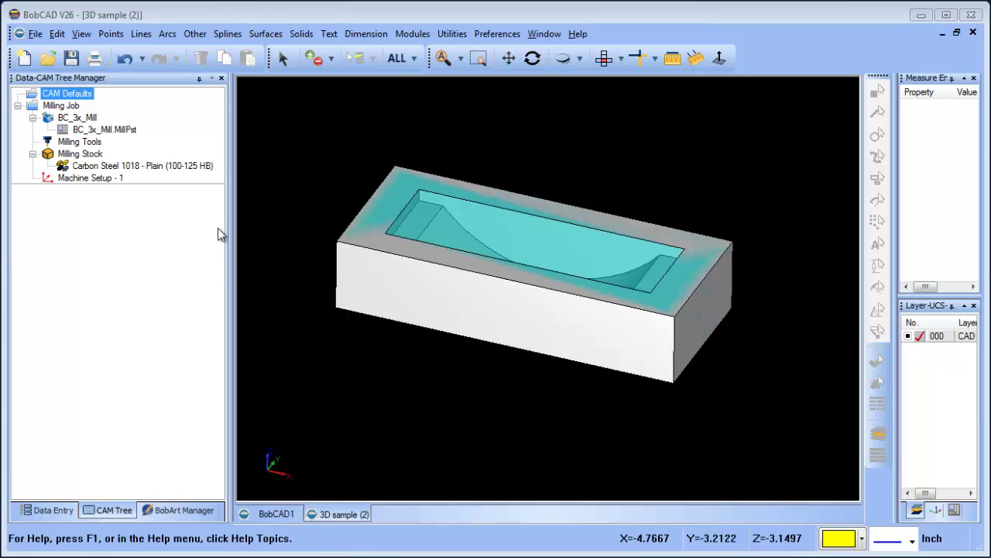
Step: Add a Mill 3 Axis feature to Machine Setup - 1 with the whole model as its geometry
click(82, 178)
right_click(87, 175)
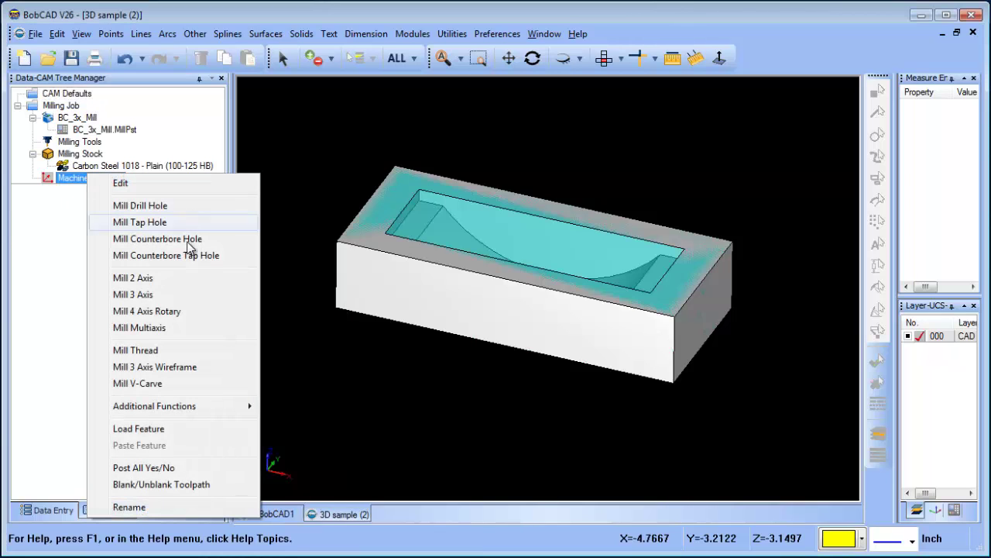
click(195, 296)
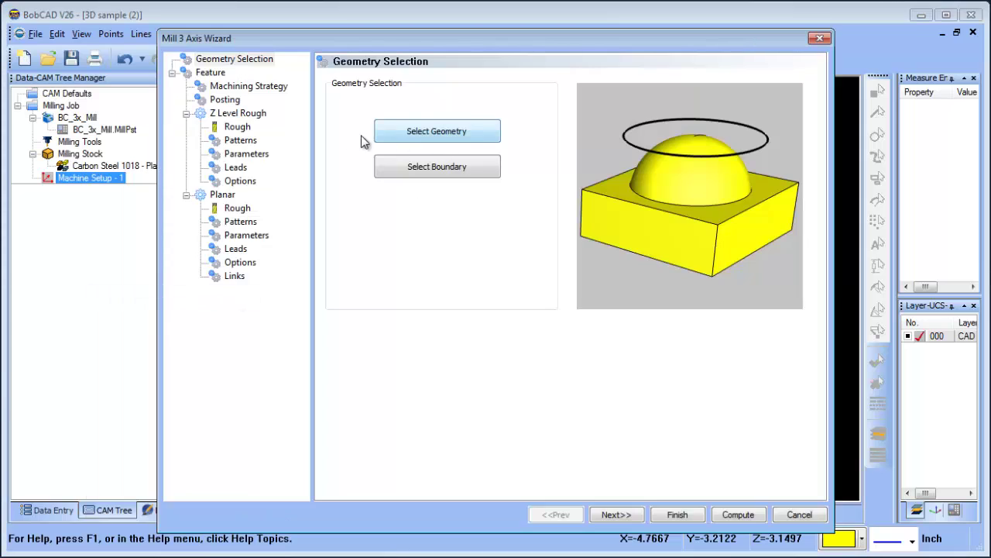
click(426, 132)
click(400, 57)
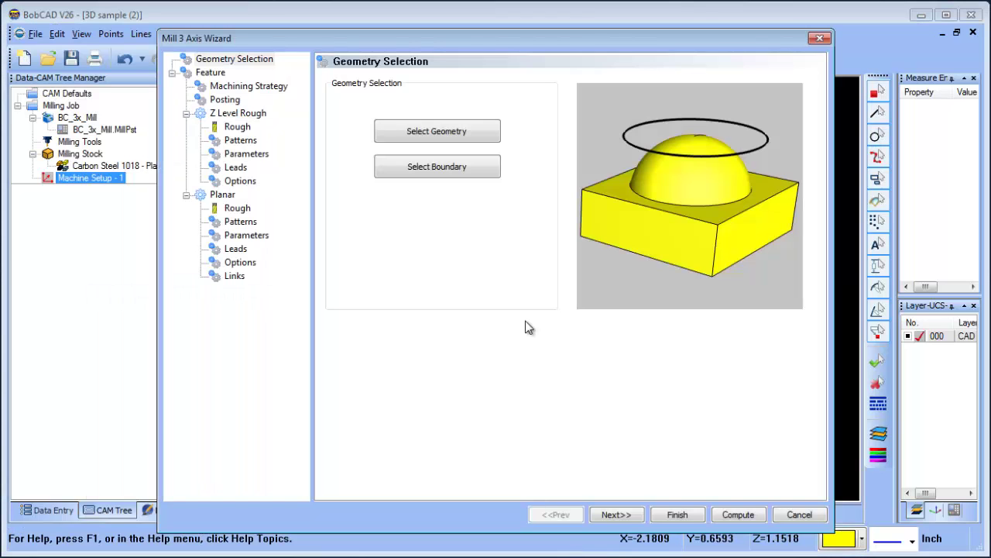
Step: Choose the Advanced Rough machining strategy and review its tool and cut pattern settings
click(248, 87)
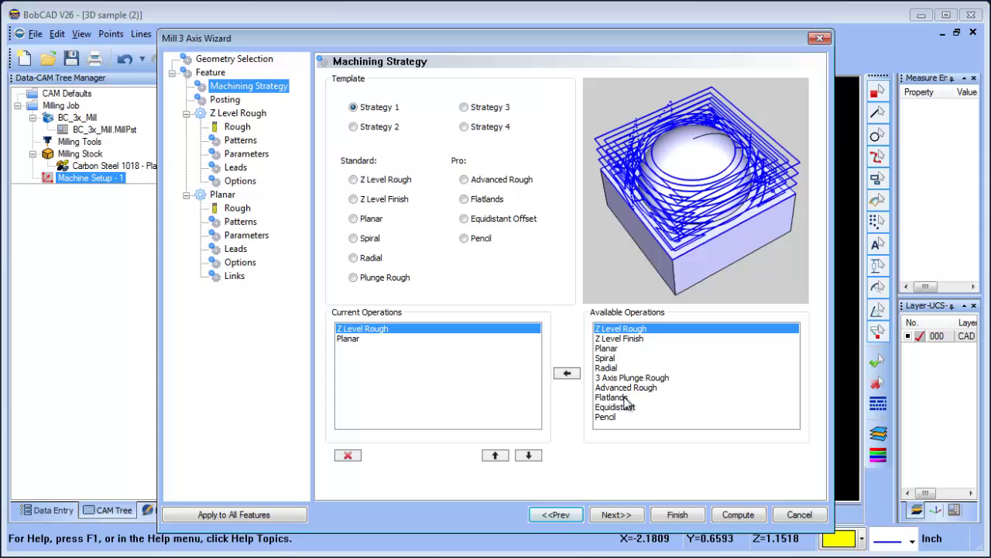
click(464, 180)
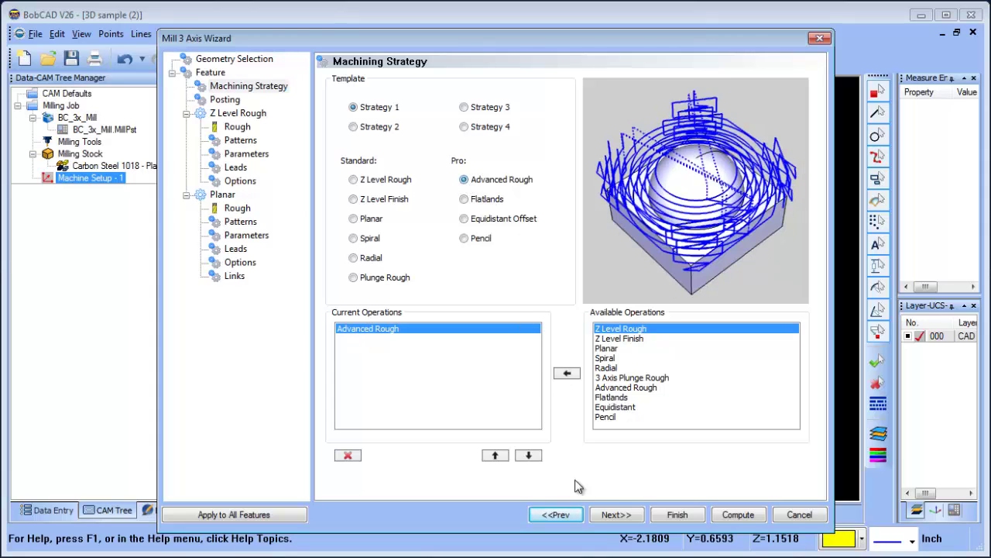
click(617, 514)
click(238, 126)
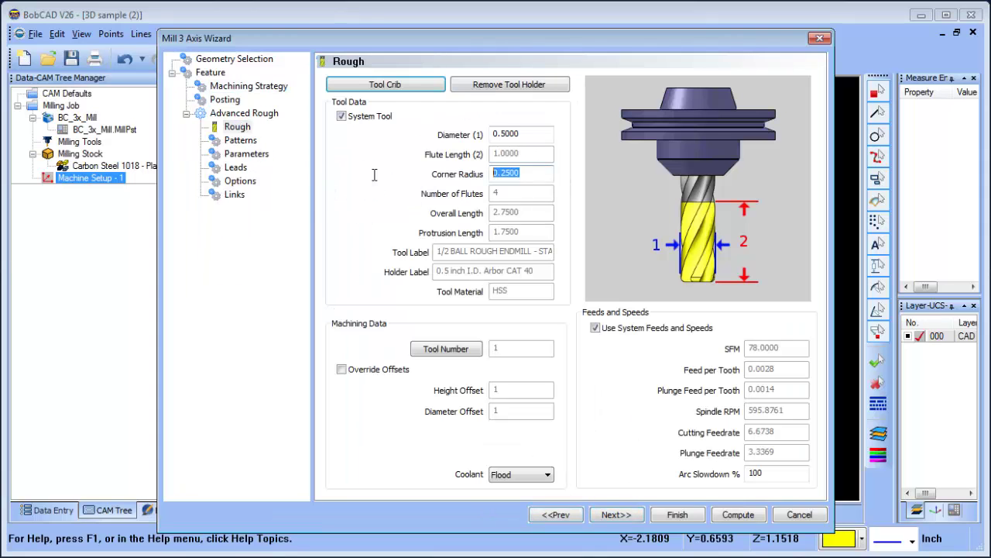
click(240, 140)
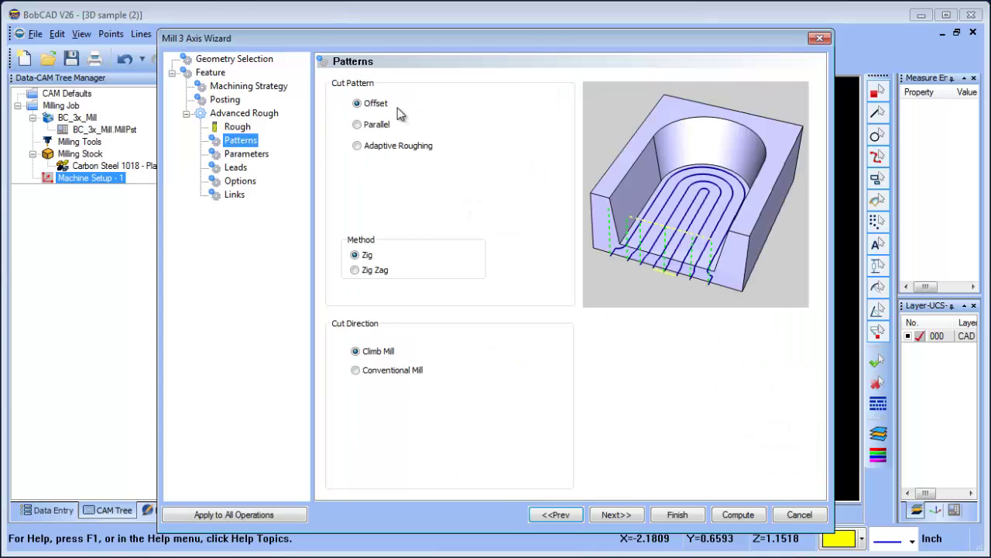
Step: Set the roughing depth of cut and stepover to 0.25, the XYZ allowance to 0.015 and the machining tolerance to 0.001
click(246, 153)
key(Tab)
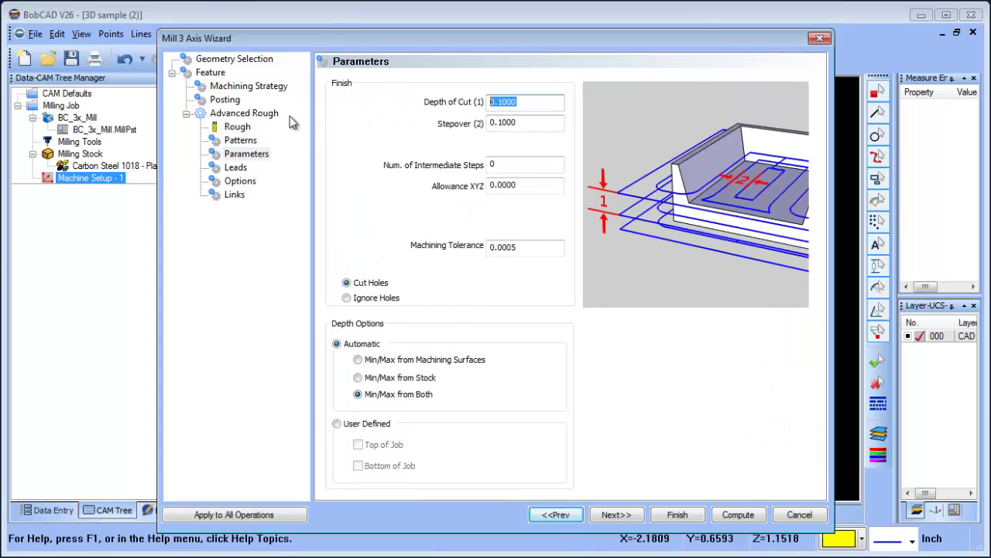
text(.25)
key(Tab)
text(.)
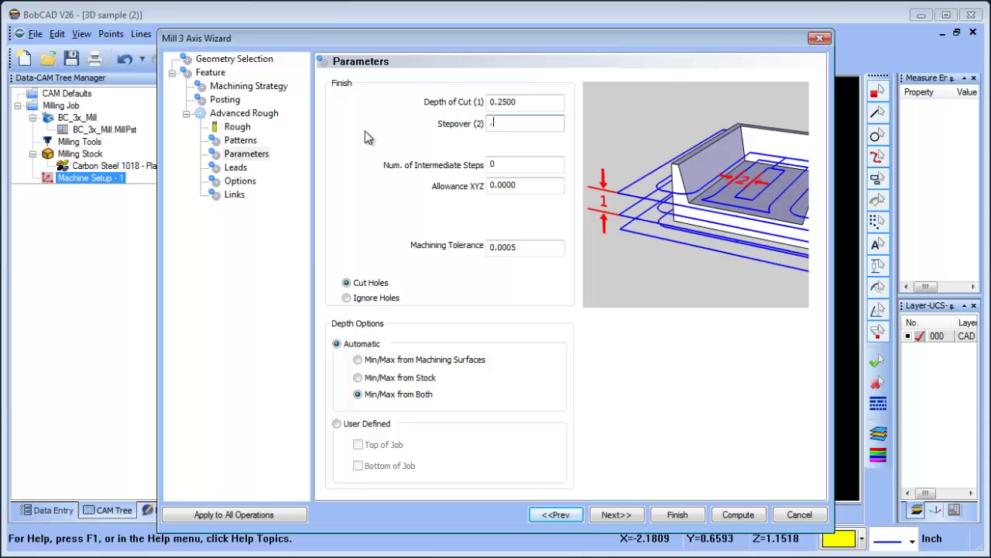
text(25)
key(Tab)
key(Tab)
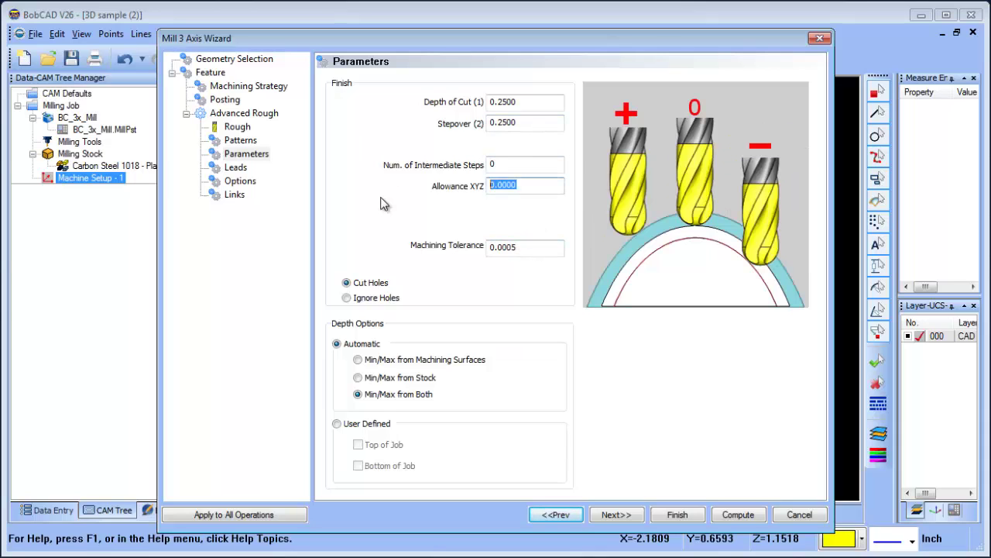
text(.015)
key(Tab)
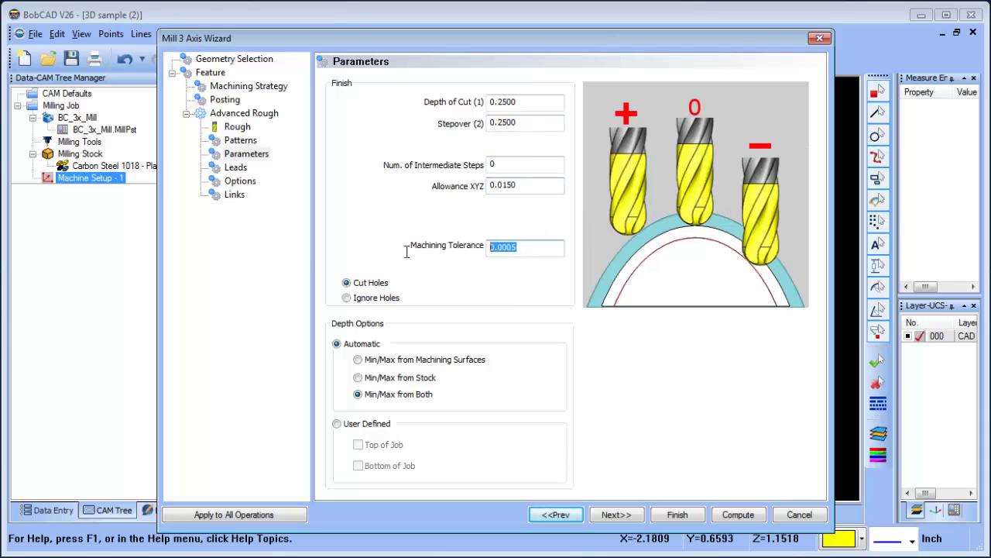
text(.001)
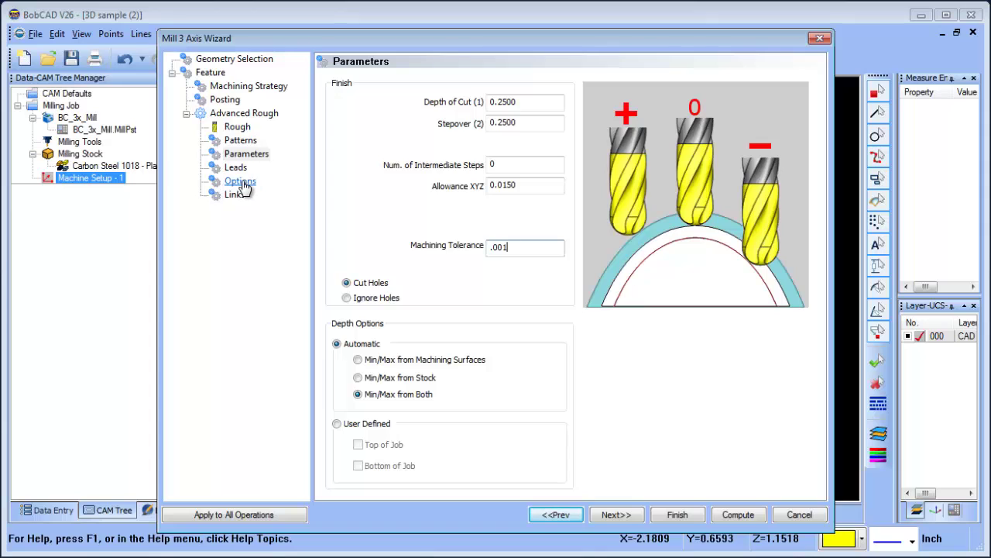
Step: Turn off Center Cutting Tool for the plunge entry in the leads and compute the roughing toolpath
click(241, 183)
click(236, 168)
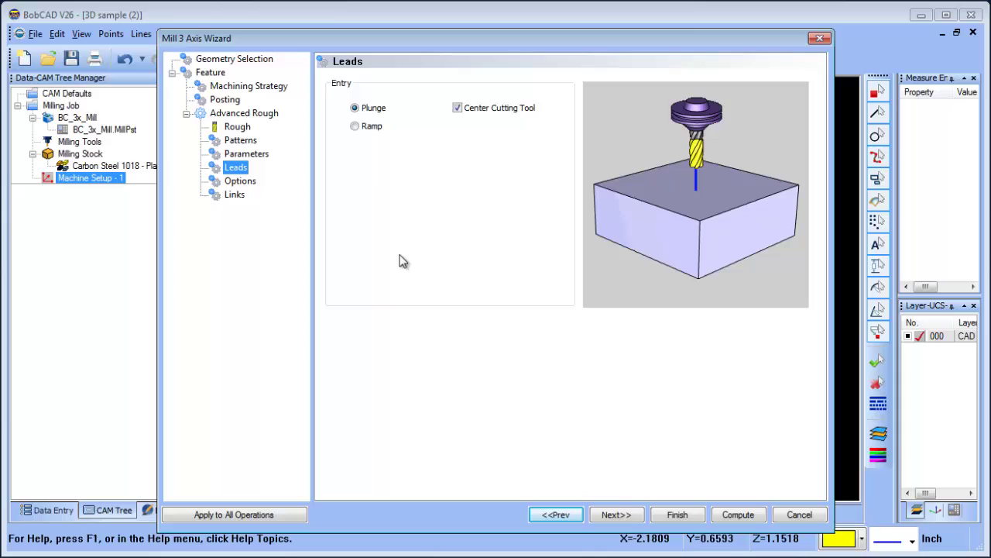
click(458, 108)
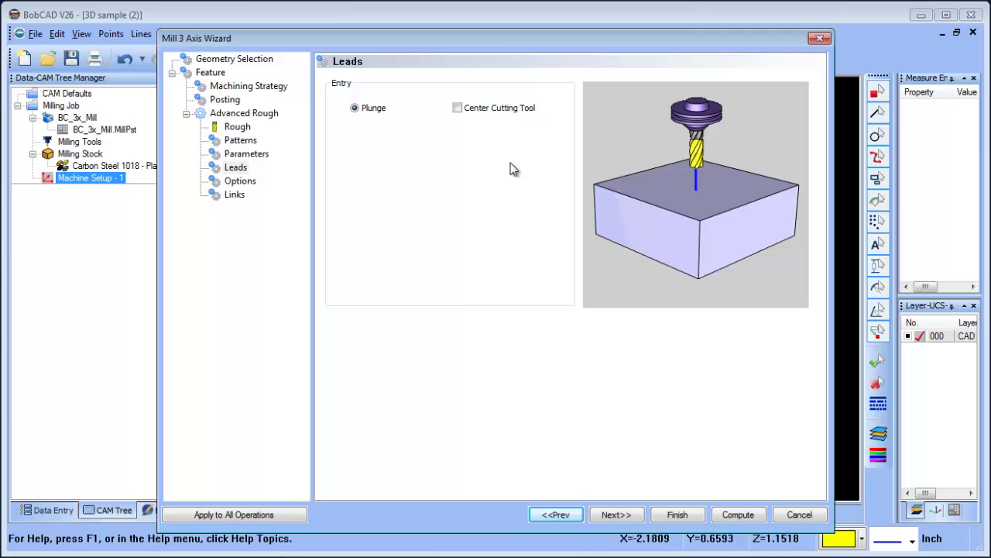
click(741, 514)
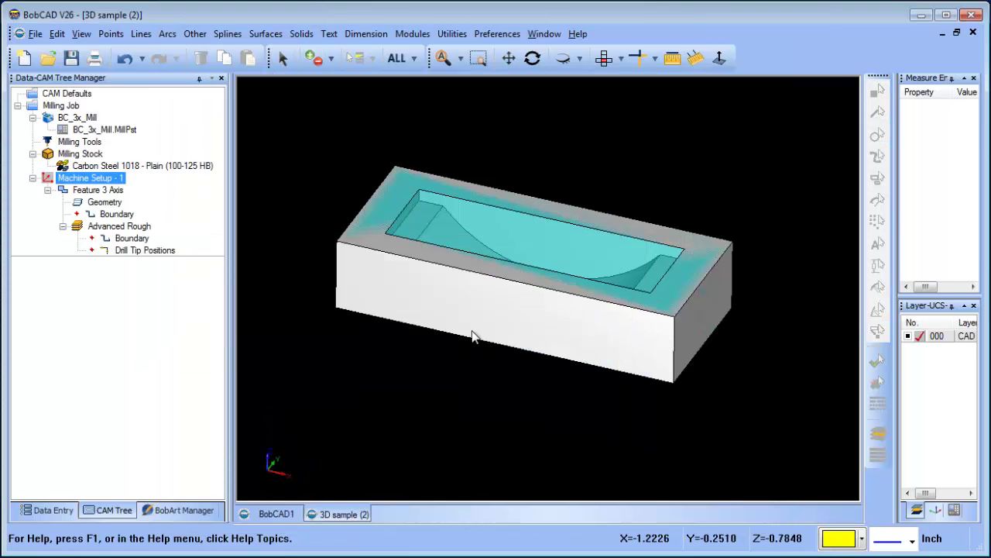
mouse_move(571, 272)
middle_down()
mouse_move(562, 285)
mouse_move(568, 276)
mouse_move(560, 276)
middle_up()
right_click(560, 276)
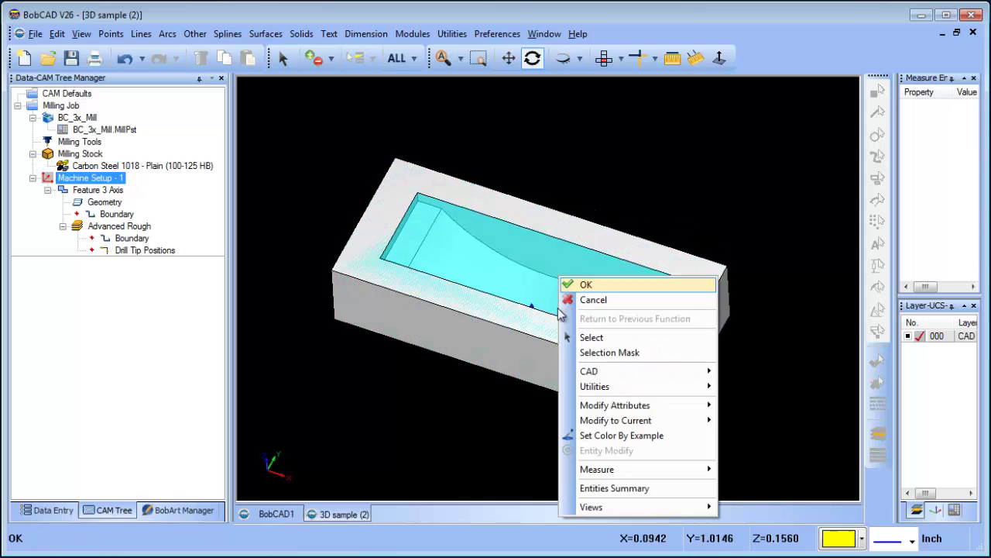
mouse_move(592, 386)
click(637, 167)
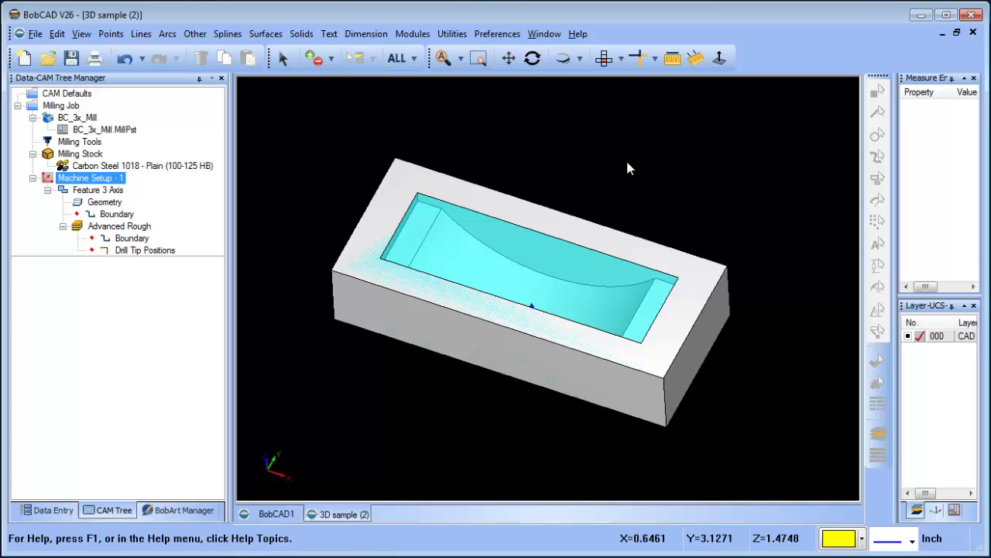
Step: Reopen the 3 Axis feature to check its lead settings, recompute the toolpath and inspect the pocket
click(147, 226)
right_click(137, 233)
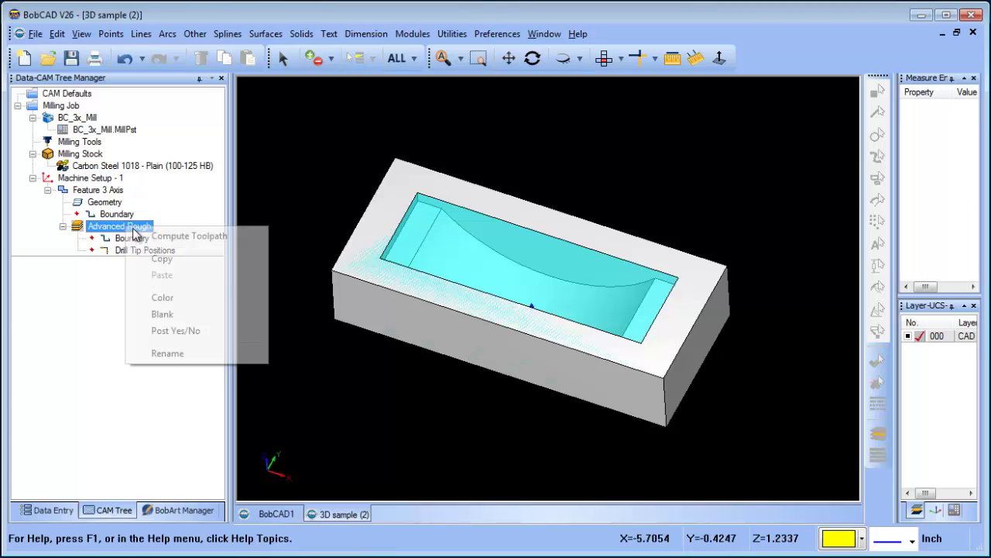
right_click(120, 191)
click(134, 198)
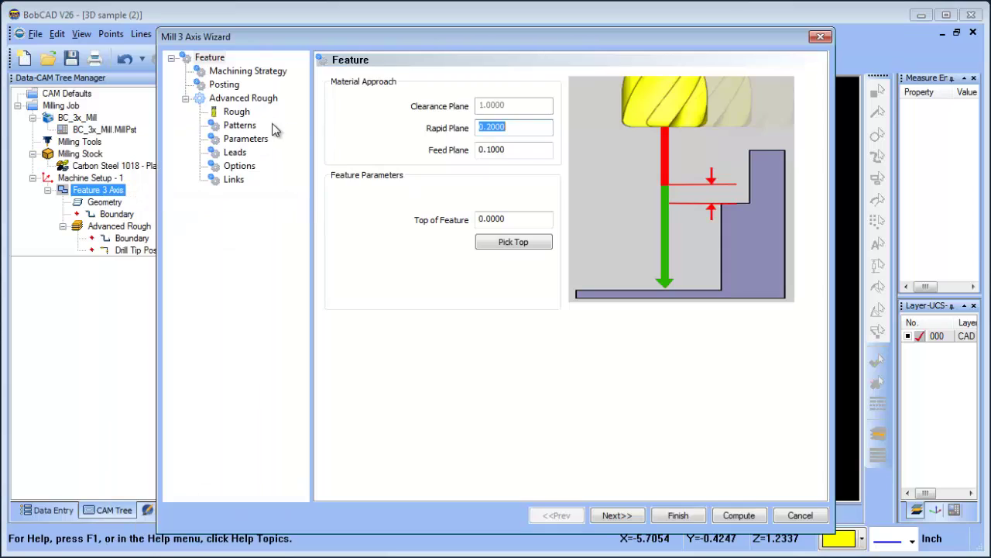
click(234, 152)
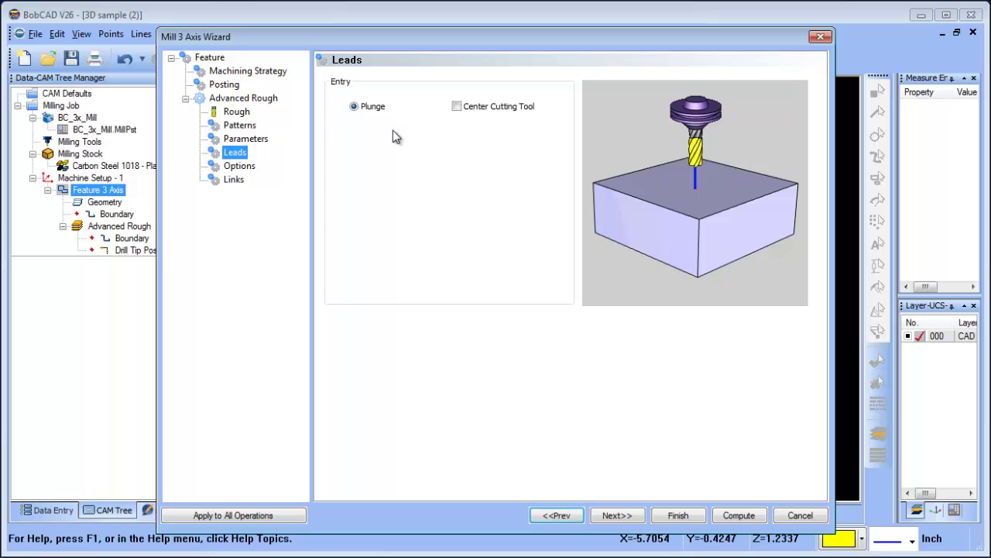
click(736, 515)
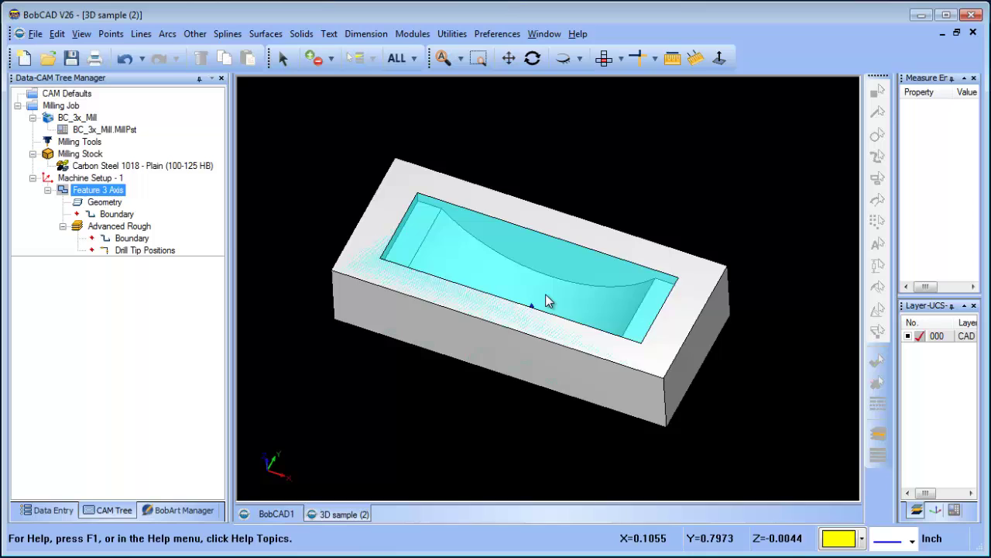
mouse_move(546, 299)
middle_down()
mouse_move(560, 313)
mouse_move(558, 302)
middle_up()
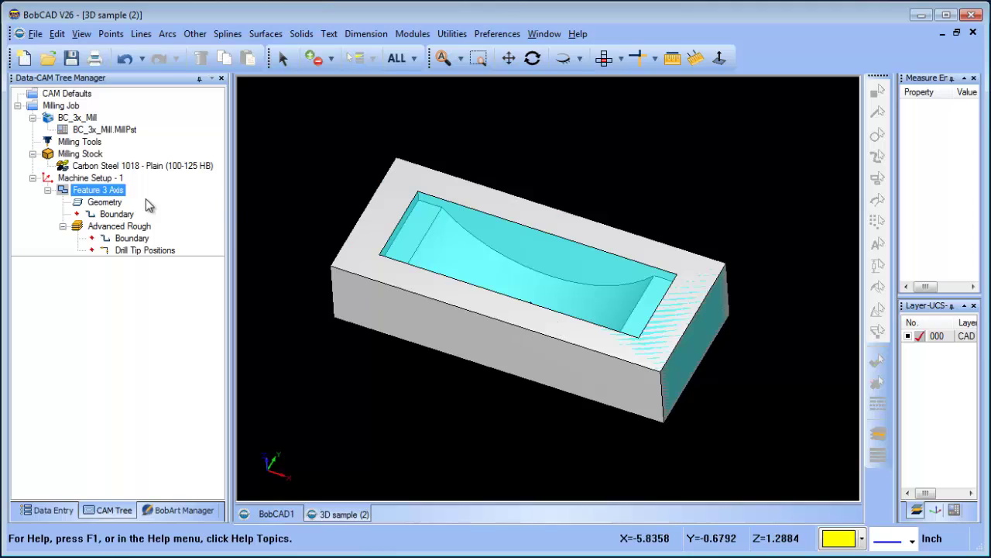
Step: Define rectangular bounding-box stock with a 0.25 offset on both the -X and +X sides
right_click(83, 155)
click(131, 169)
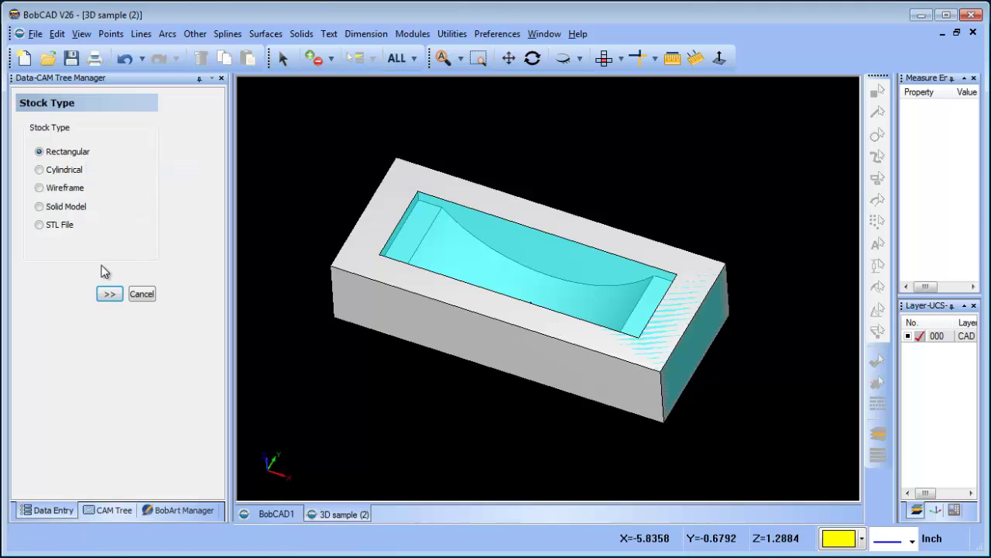
click(107, 292)
double_click(62, 346)
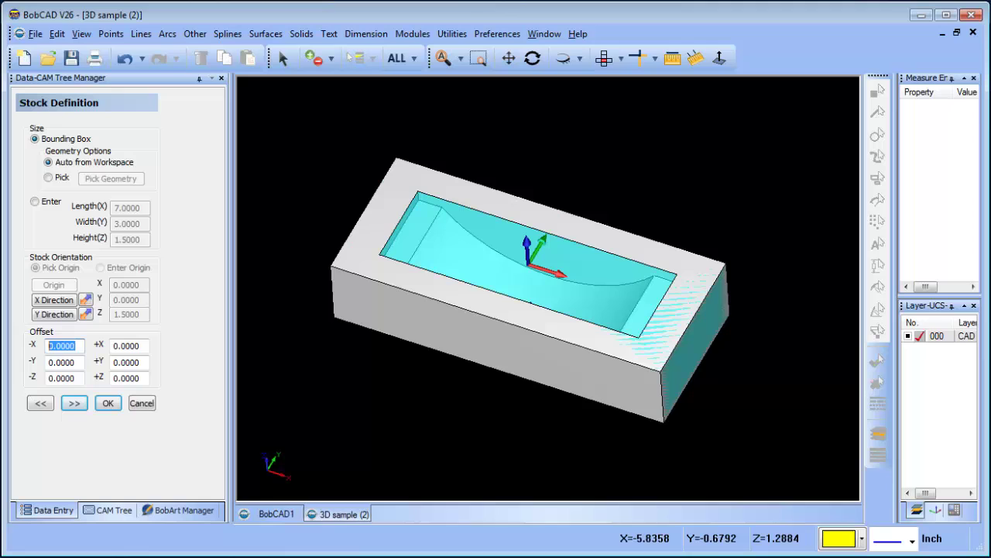
text(.25)
double_click(125, 346)
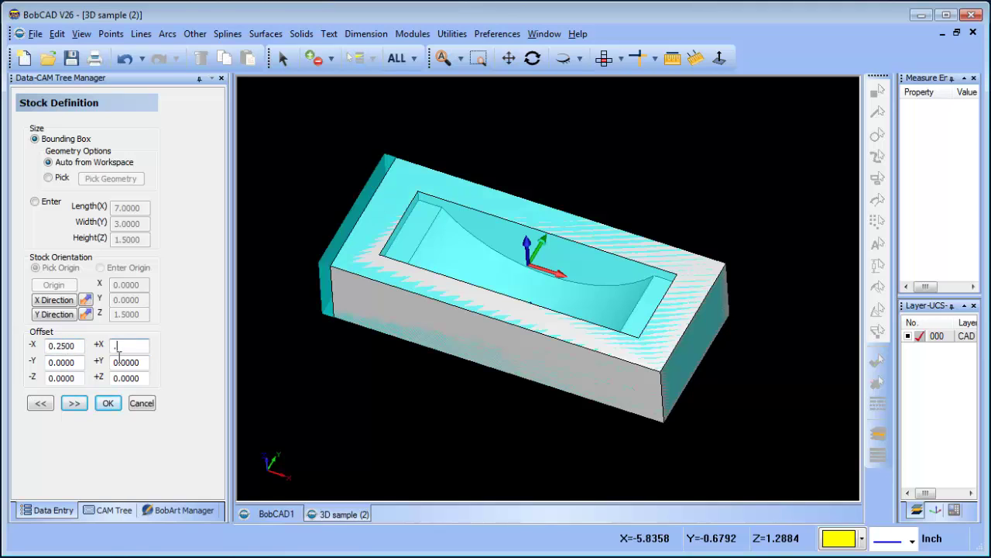
text(.25)
Step: Offset the stock by 0.25 on both the -Y and +Y sides and accept the stock and machine setup
double_click(65, 361)
text(.25)
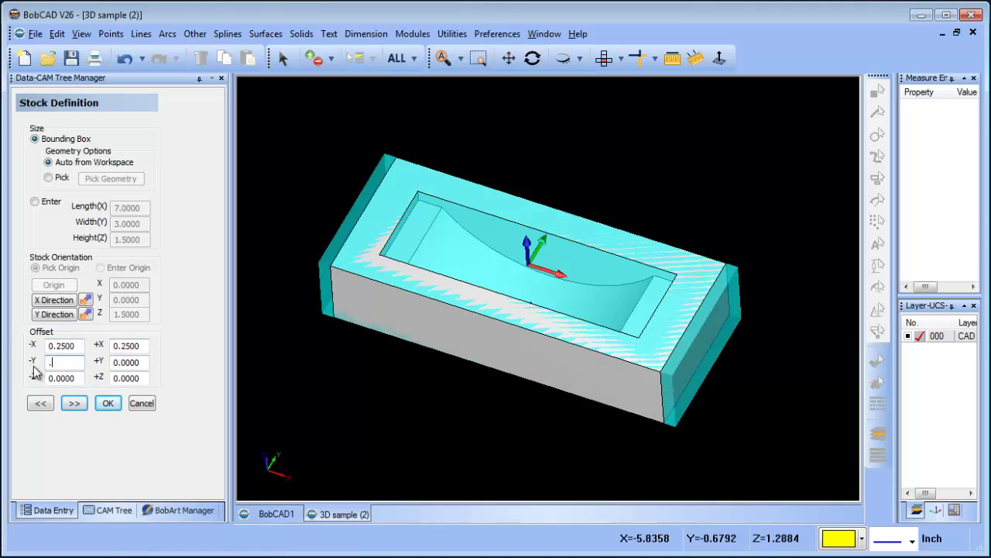
click(142, 362)
double_click(142, 362)
text(.25)
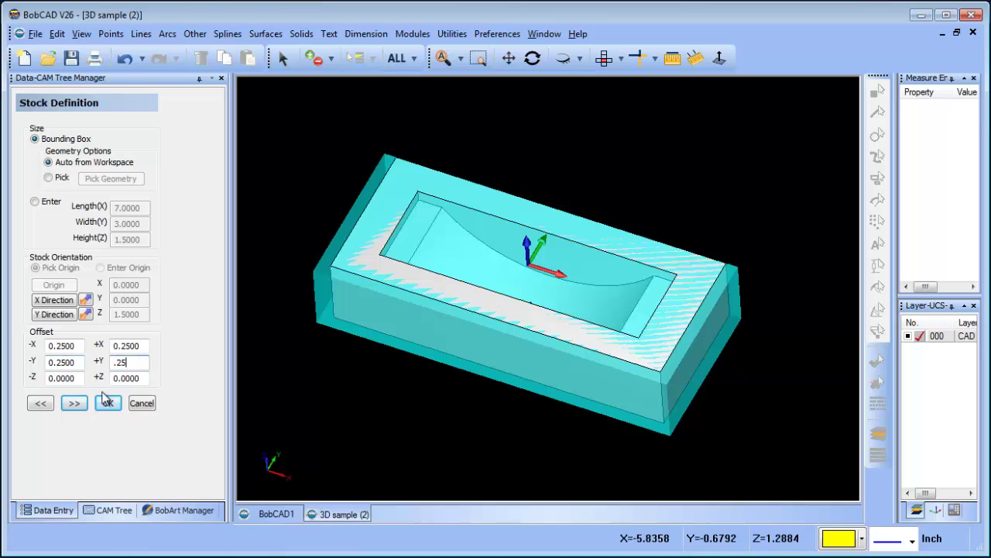
click(73, 403)
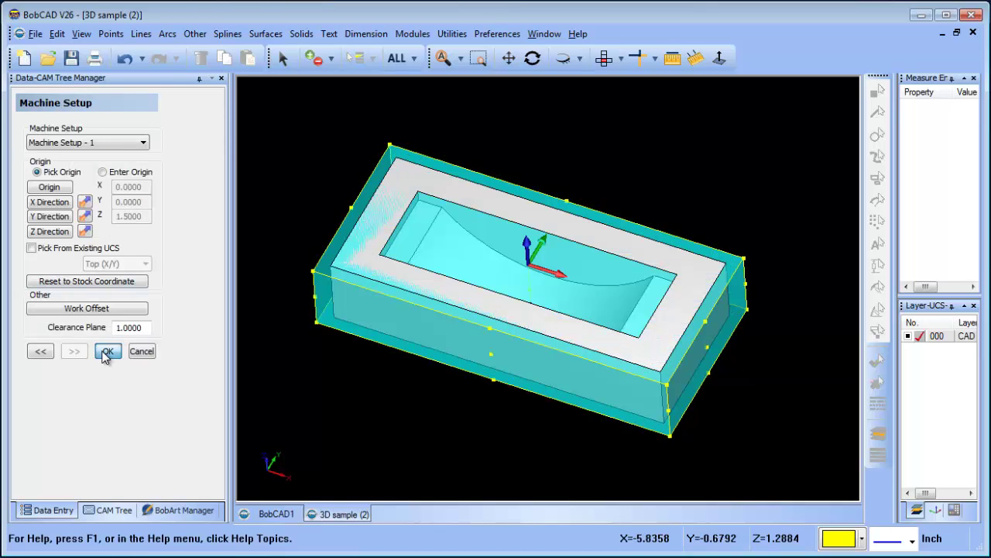
click(106, 352)
Step: Compute the Advanced Rough toolpath with the enlarged stock and inspect it around the part
click(118, 225)
right_click(118, 225)
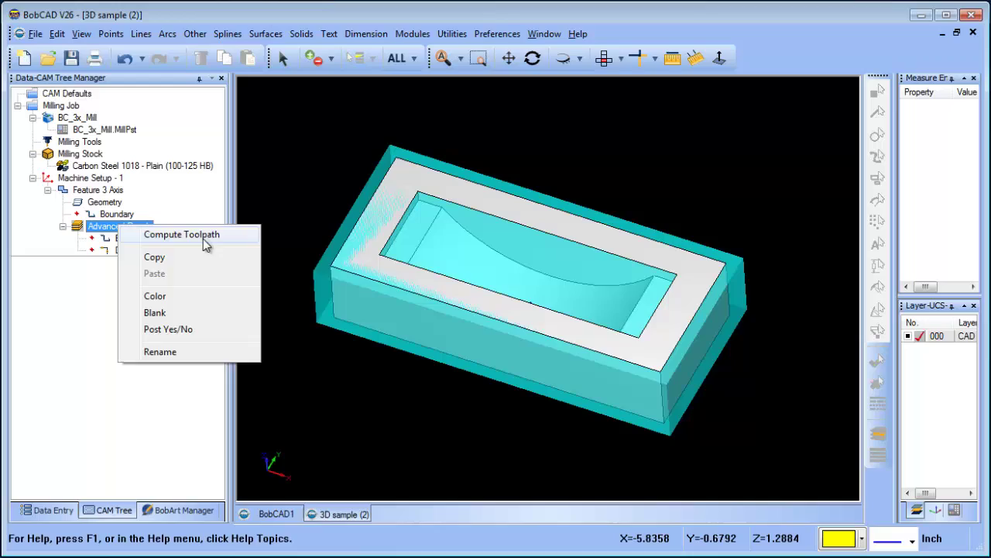
click(181, 234)
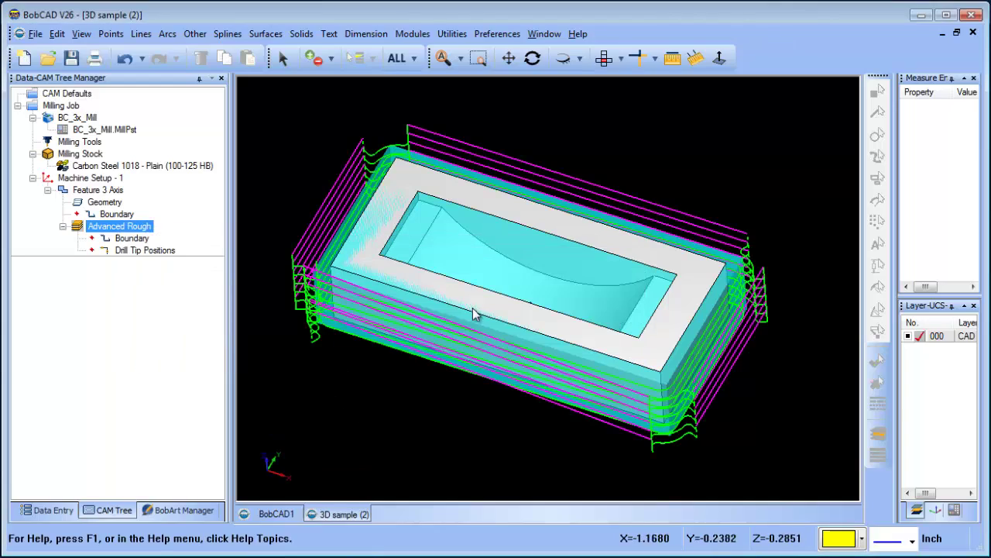
middle_drag(476, 302, 491, 314)
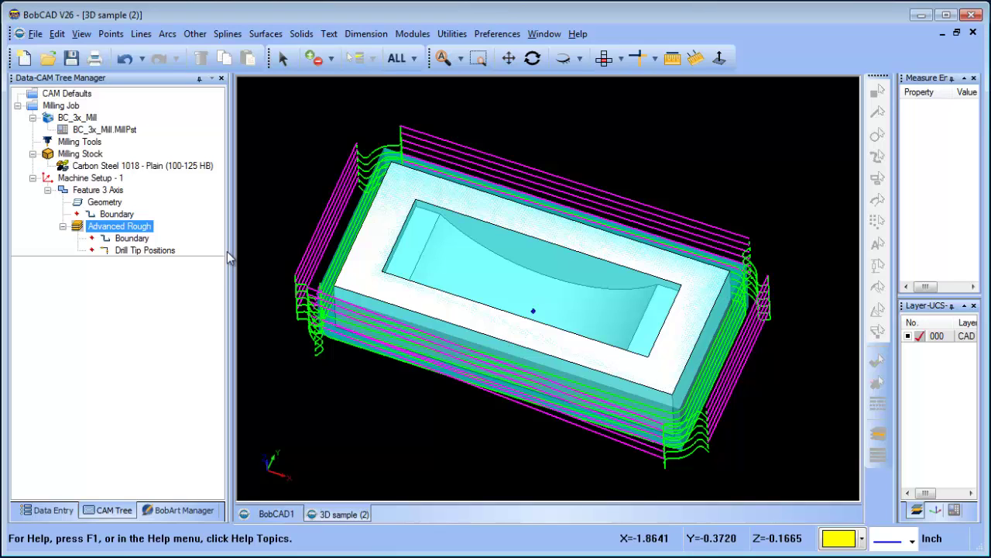
Step: Edit the 3 Axis feature, check the Center Cutting Tool option in its leads and compute it again
click(145, 250)
right_click(131, 216)
right_click(113, 226)
click(97, 189)
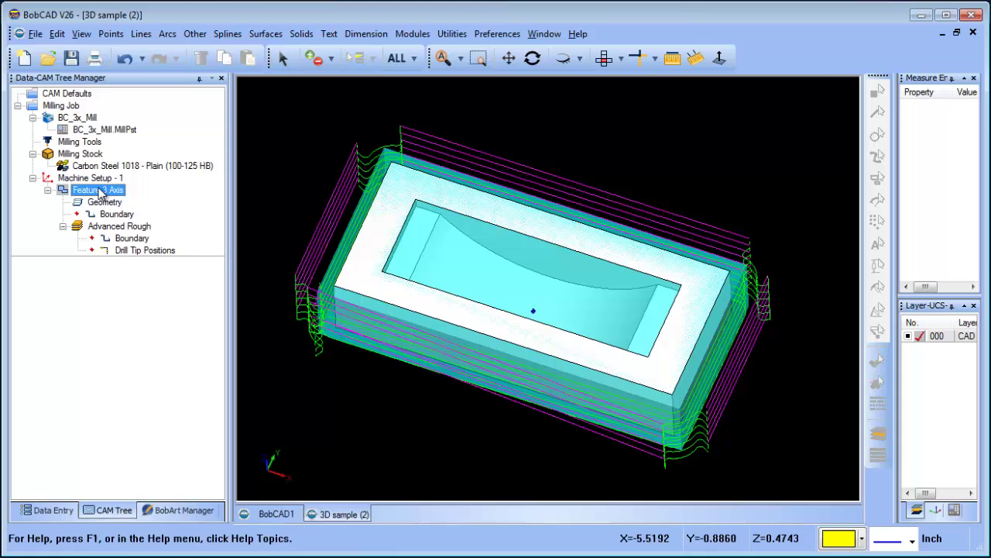
right_click(122, 190)
click(133, 195)
click(234, 152)
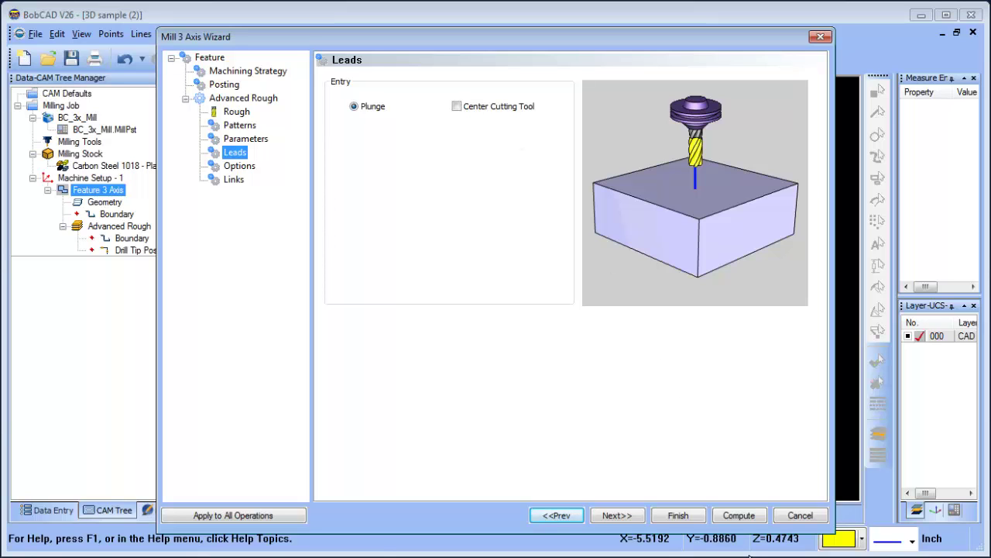
click(729, 519)
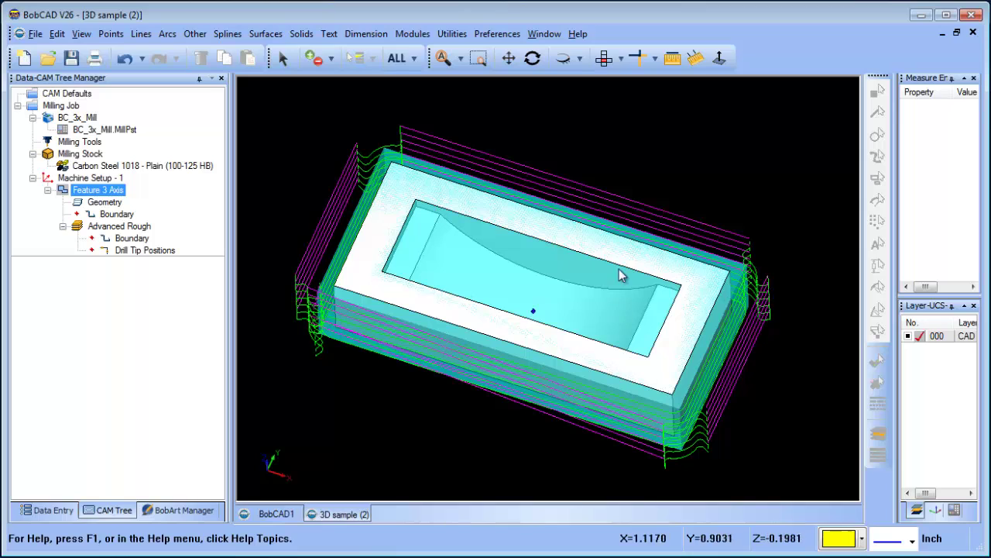
Step: Create a point by coordinates at X 0, Y 0, Z 0.25 above the part's origin
click(111, 33)
click(126, 67)
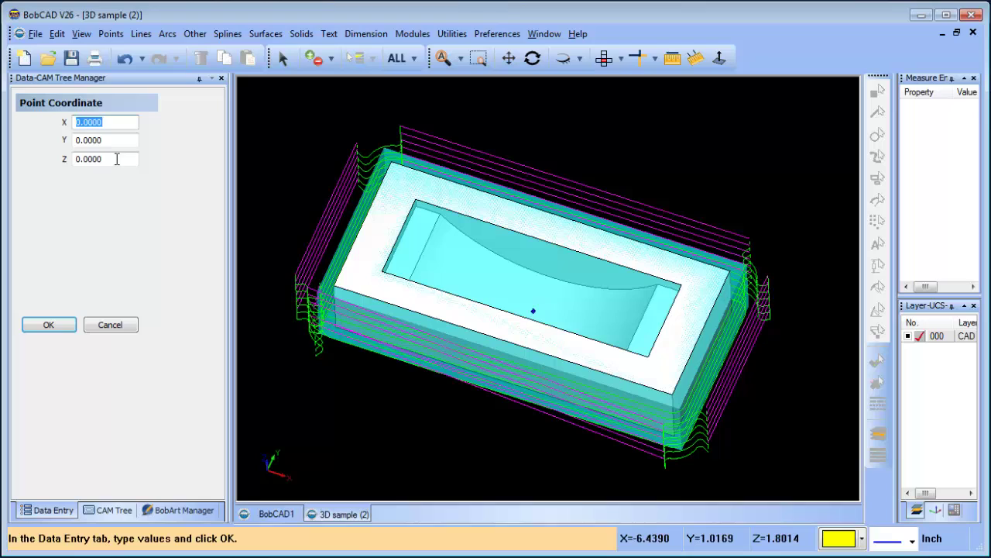
click(113, 159)
text(.52)
key(ctrl+a)
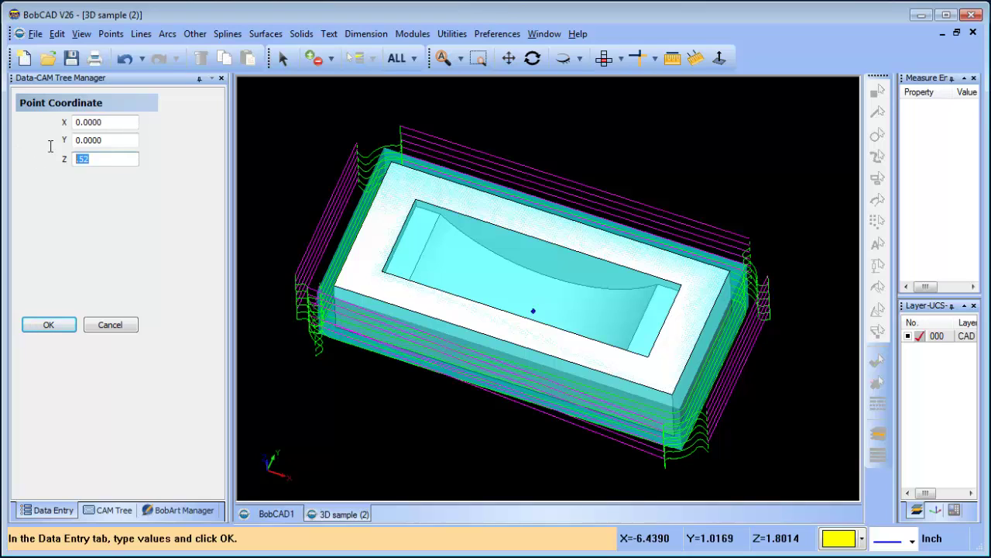
text(.5)
key(BackSpace)
text(25)
click(46, 325)
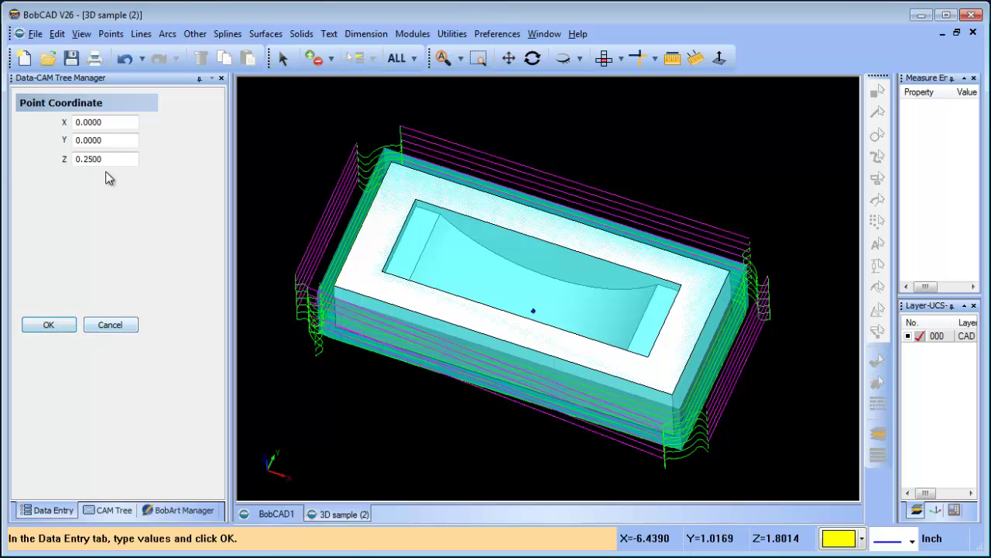
Step: Create two further points at X 0, Y 0, one at Z 0.5 and one at Z 1
click(96, 159)
text(.5)
click(58, 324)
click(77, 158)
text(1)
click(44, 327)
click(100, 326)
middle_drag(427, 305, 522, 400)
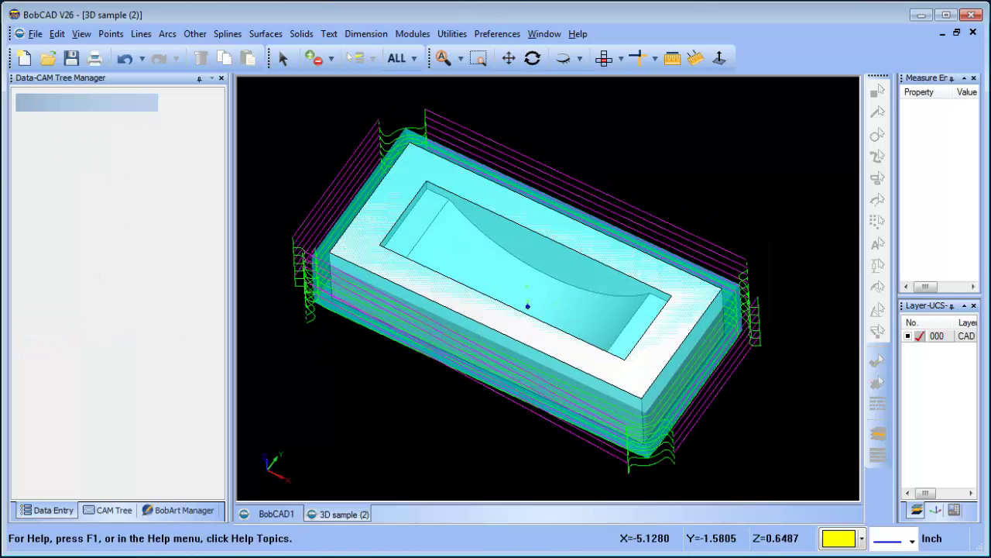
Step: Raise the milling stock's transparency close to the high end so the part and pocket show through
click(107, 509)
right_click(101, 155)
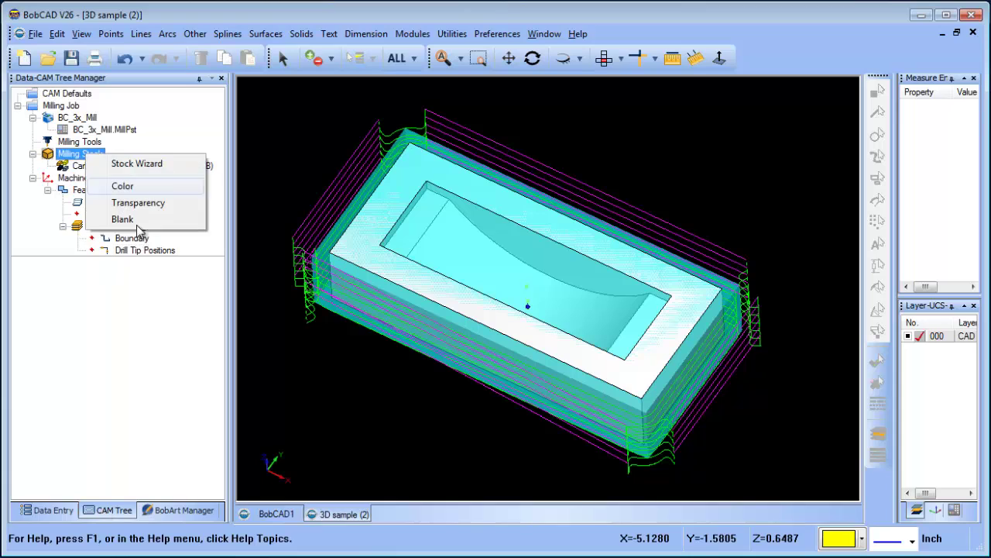
click(151, 204)
drag(436, 292, 583, 293)
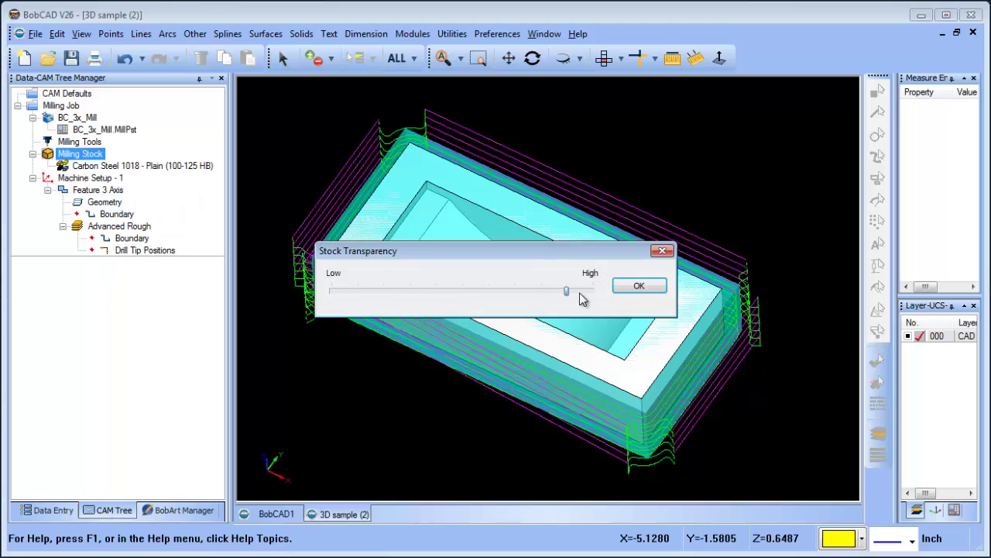
click(639, 285)
middle_drag(580, 324, 575, 317)
scroll(516, 305, up, 5)
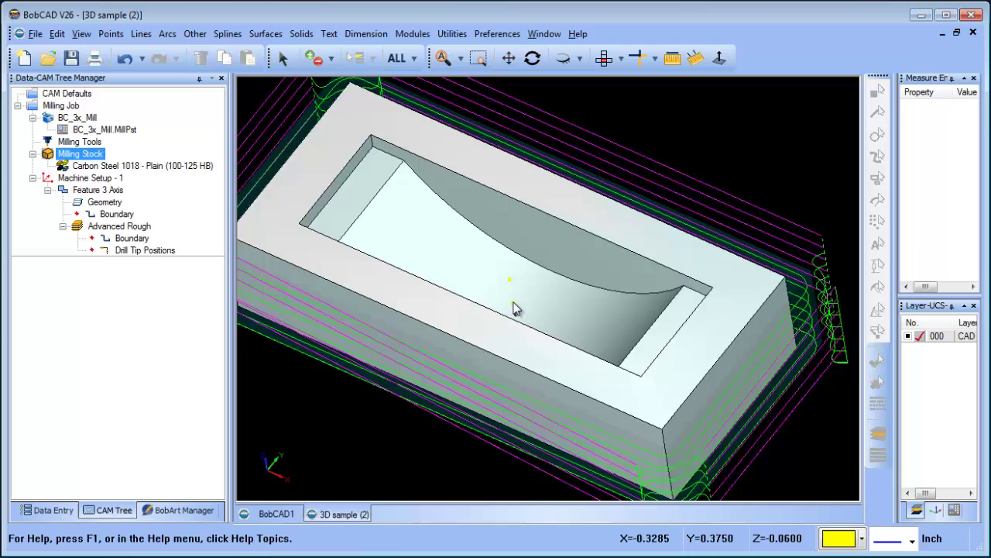
Step: Delete the extra points above the origin and keep only the original point in the pocket
click(283, 59)
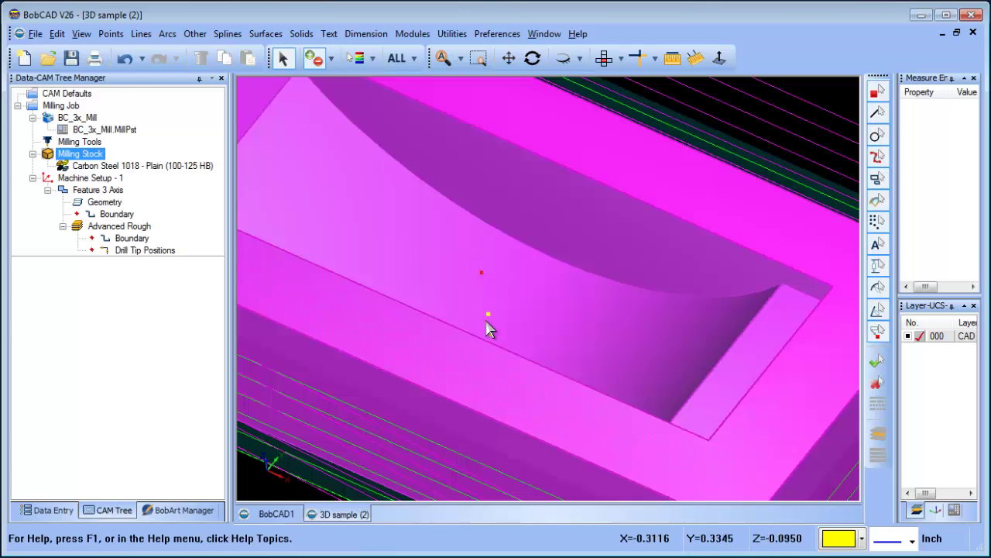
scroll(563, 302, down, 5)
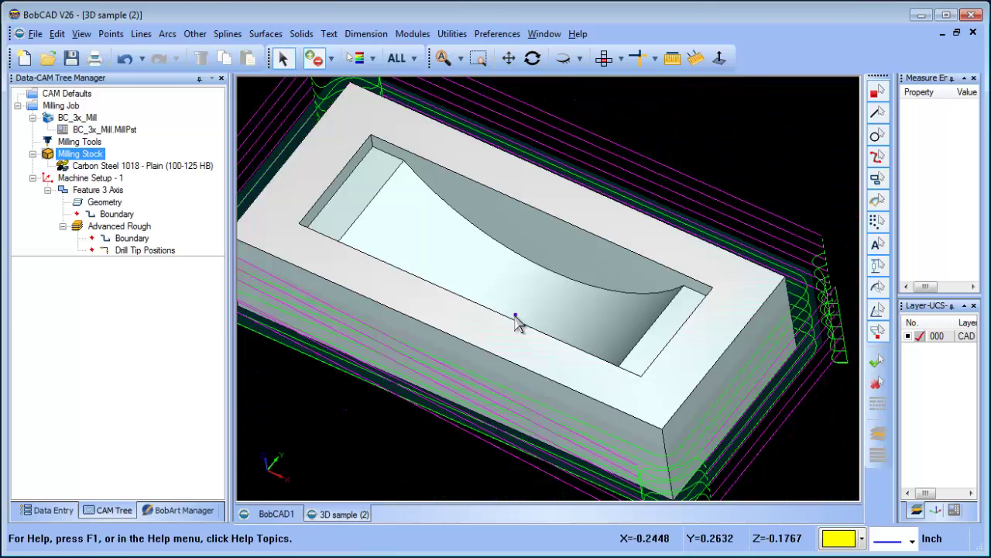
click(517, 324)
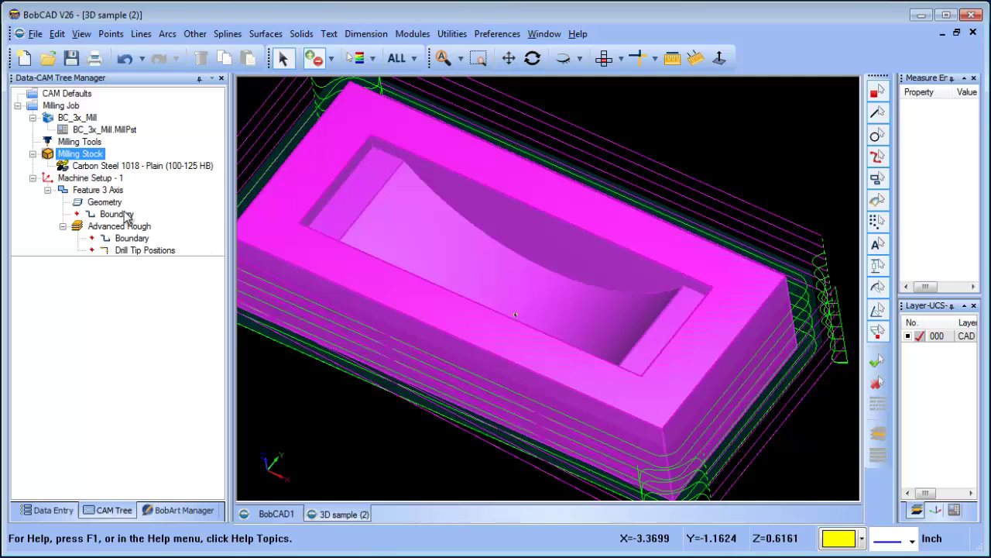
Step: Assign the point in the middle of the pocket as the drill tip position of the Advanced Rough operation
click(124, 251)
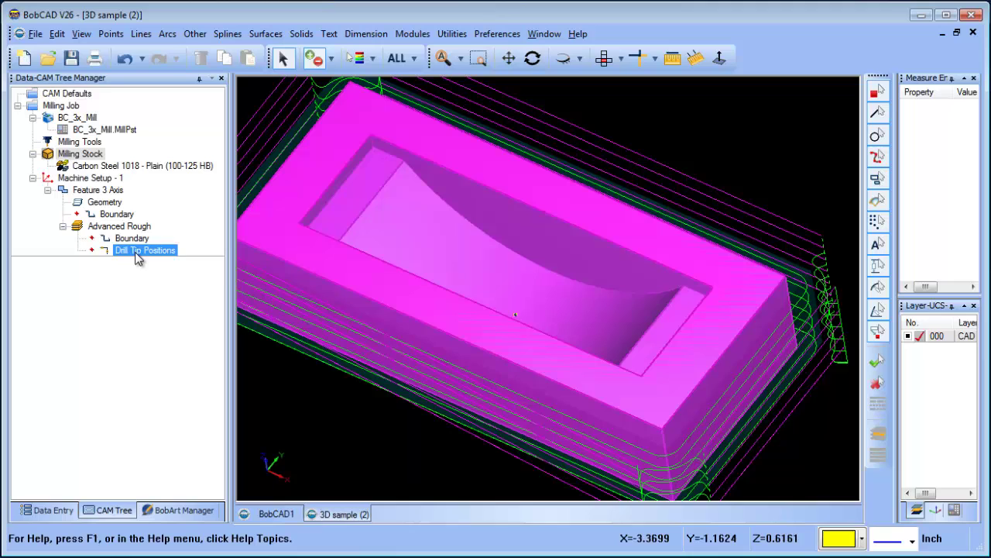
right_click(136, 257)
click(178, 265)
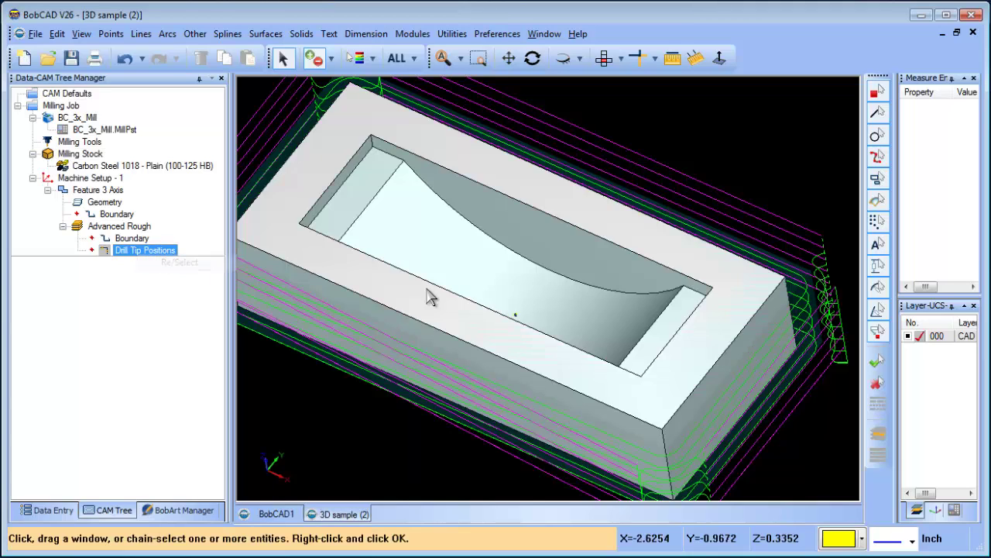
click(516, 313)
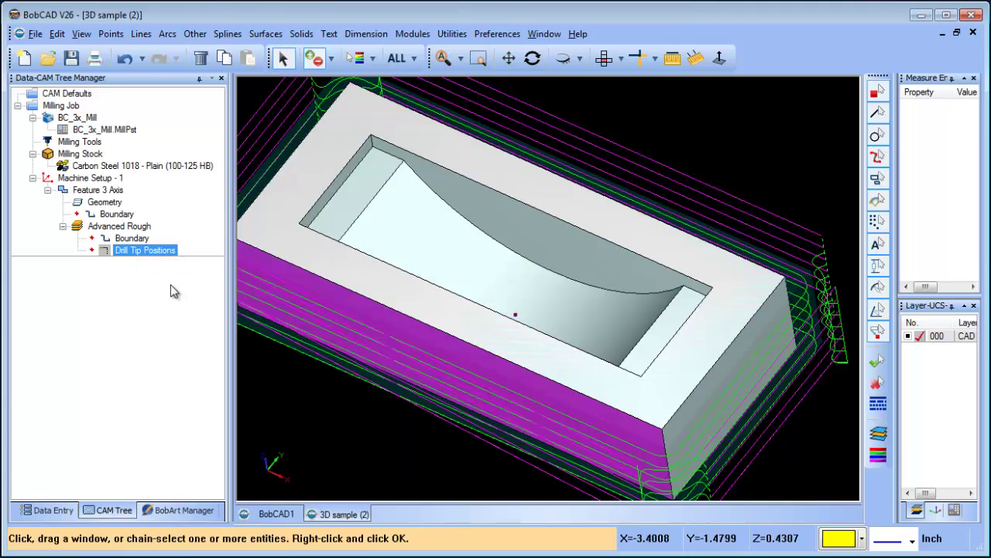
key(Return)
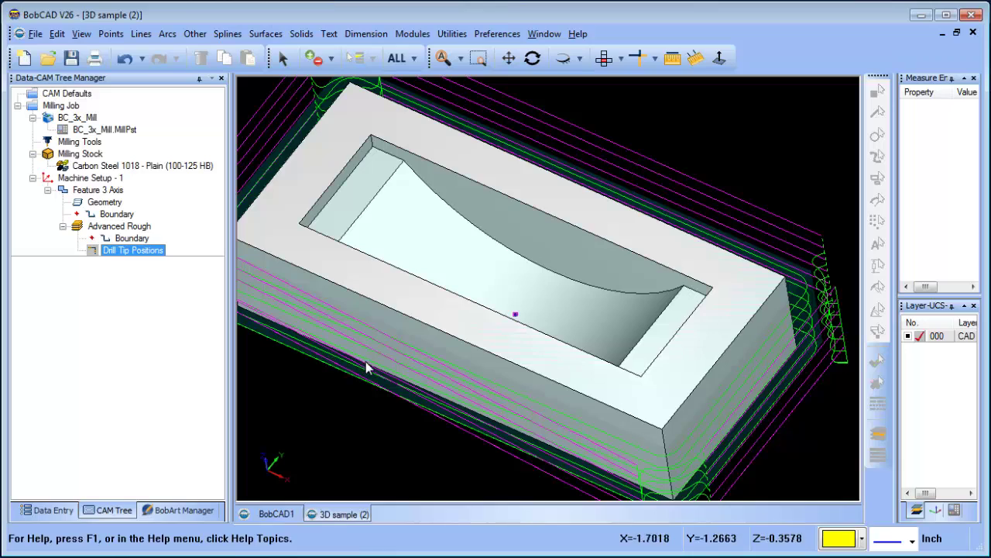
Step: Compute the Advanced Rough toolpath with the drill tip position and inspect the passes inside the pocket
scroll(375, 413, down, 3)
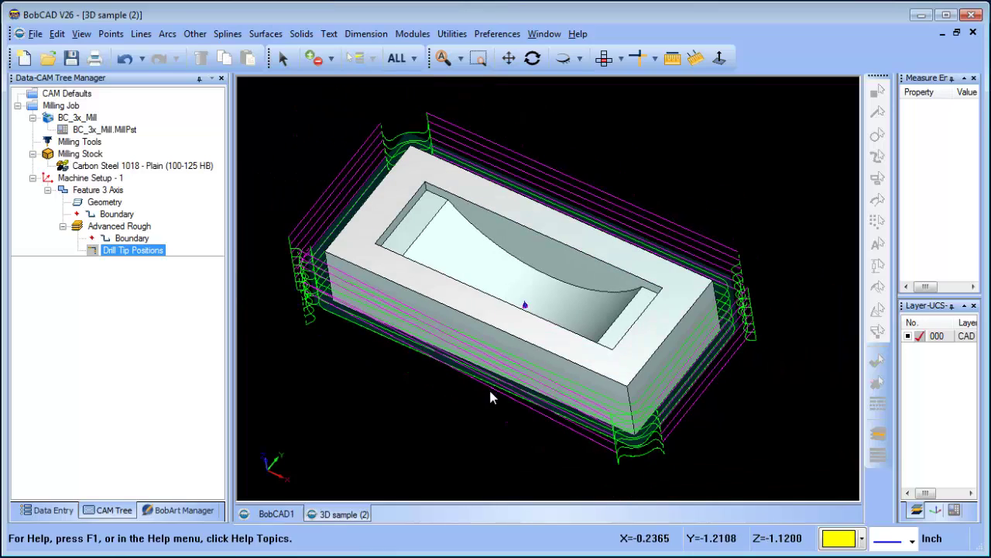
middle_drag(488, 387, 482, 406)
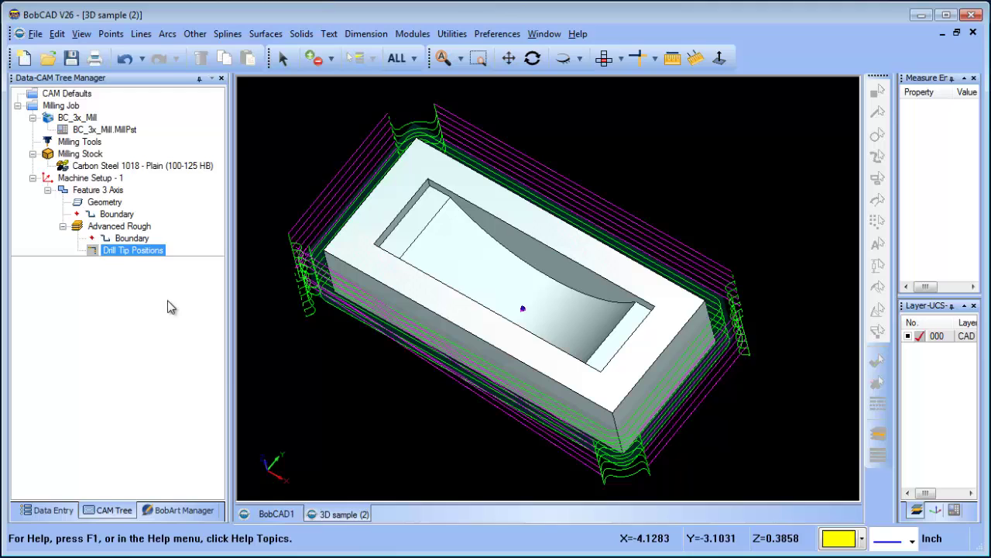
right_click(117, 226)
click(200, 243)
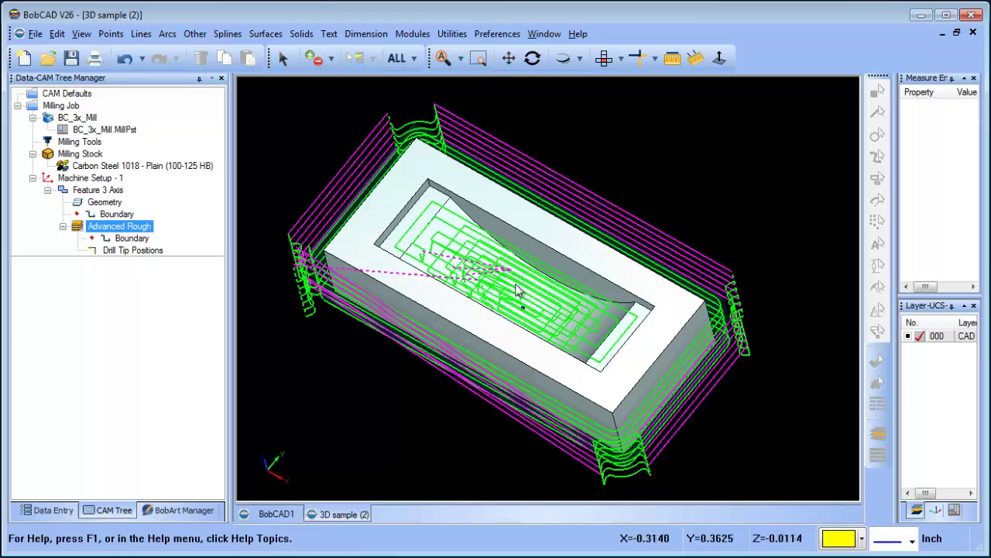
scroll(527, 303, up, 5)
mouse_move(502, 327)
middle_down()
mouse_move(509, 348)
mouse_move(513, 325)
middle_up()
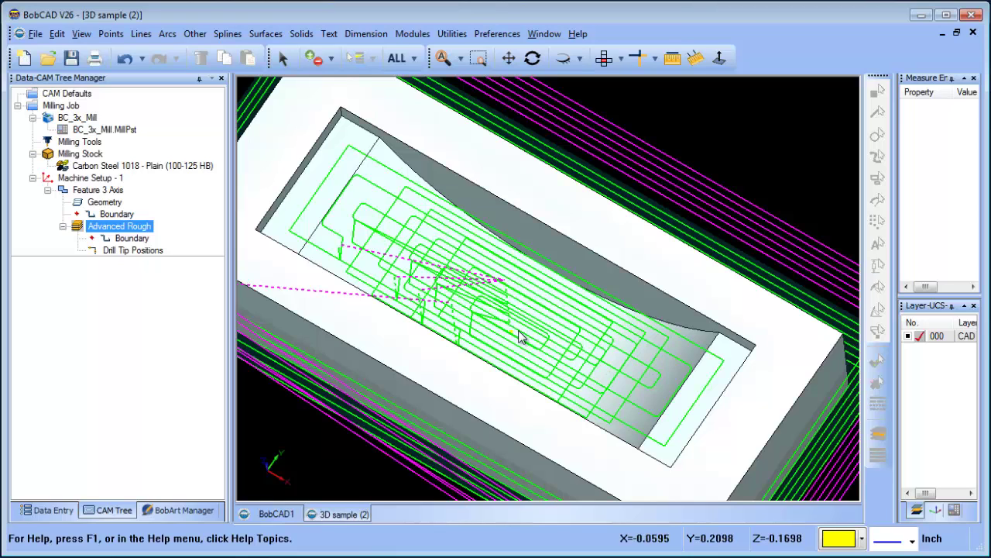
Step: Remove the drill tip position from the Advanced Rough operation and recompute its toolpath
click(141, 248)
right_click(140, 249)
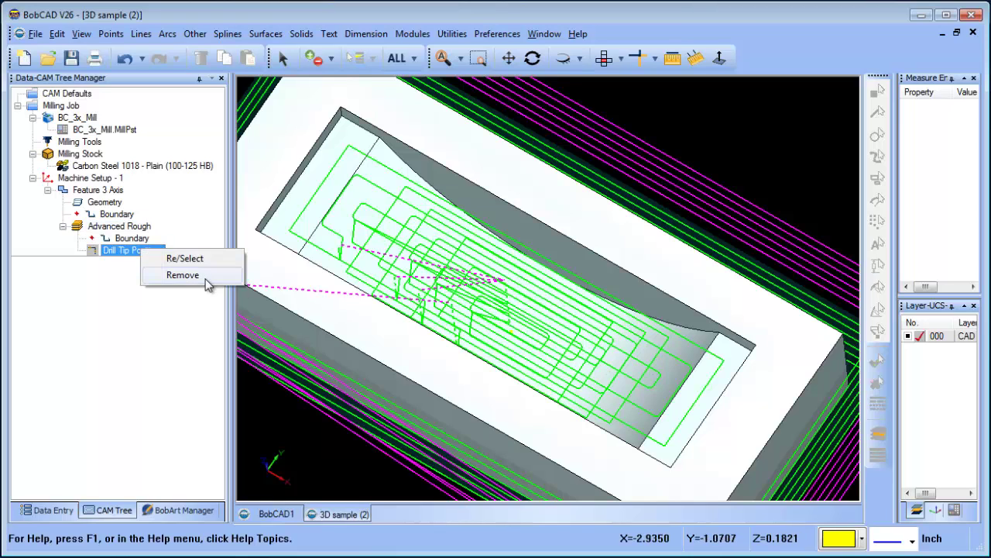
ctrl+click(106, 239)
right_click(119, 225)
click(181, 239)
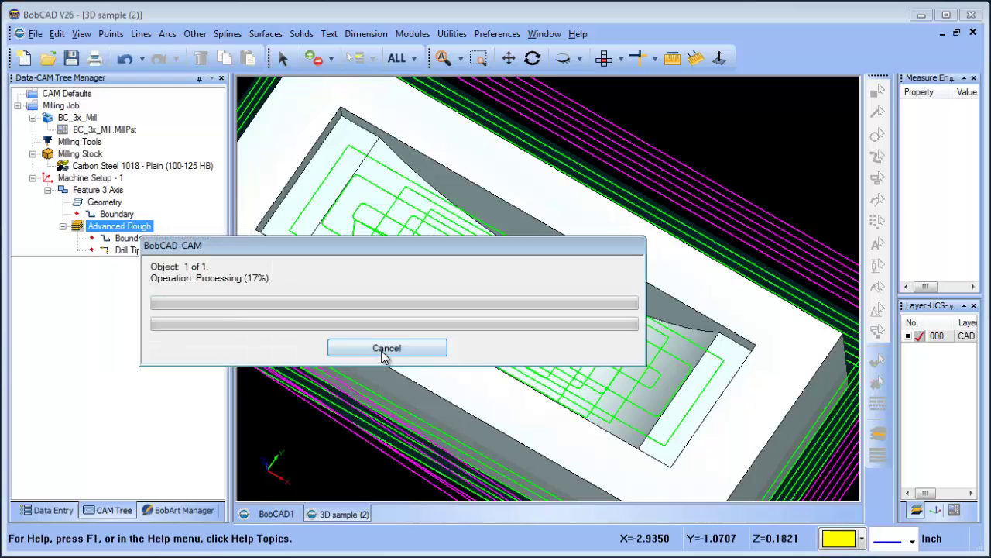
click(381, 355)
scroll(382, 356, down, 5)
mouse_move(449, 376)
middle_down()
mouse_move(449, 350)
mouse_move(445, 359)
middle_up()
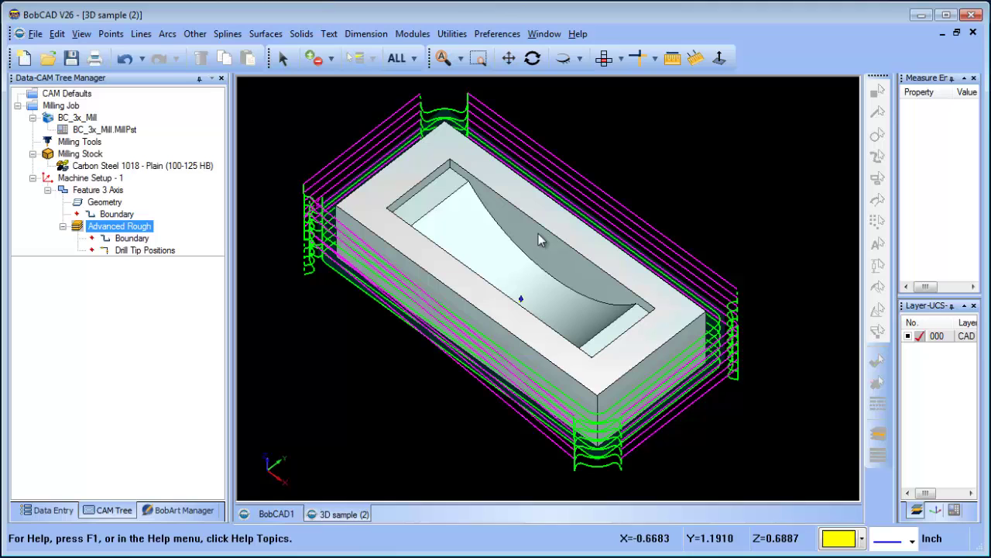
Step: Edit the 3 Axis feature to enable Center Cutting Tool with a plunge entry in the leads, and compute it
right_click(116, 226)
right_click(99, 193)
click(134, 203)
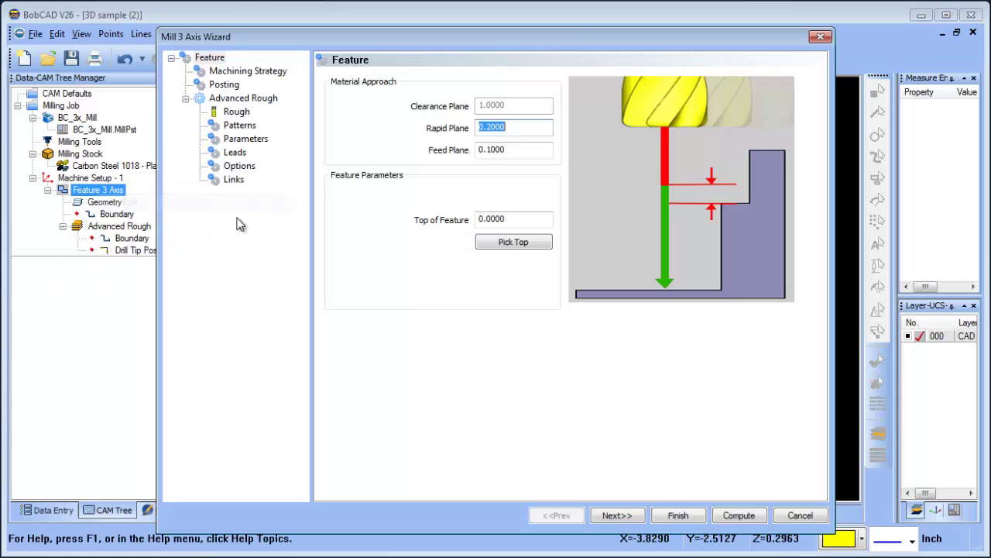
click(240, 153)
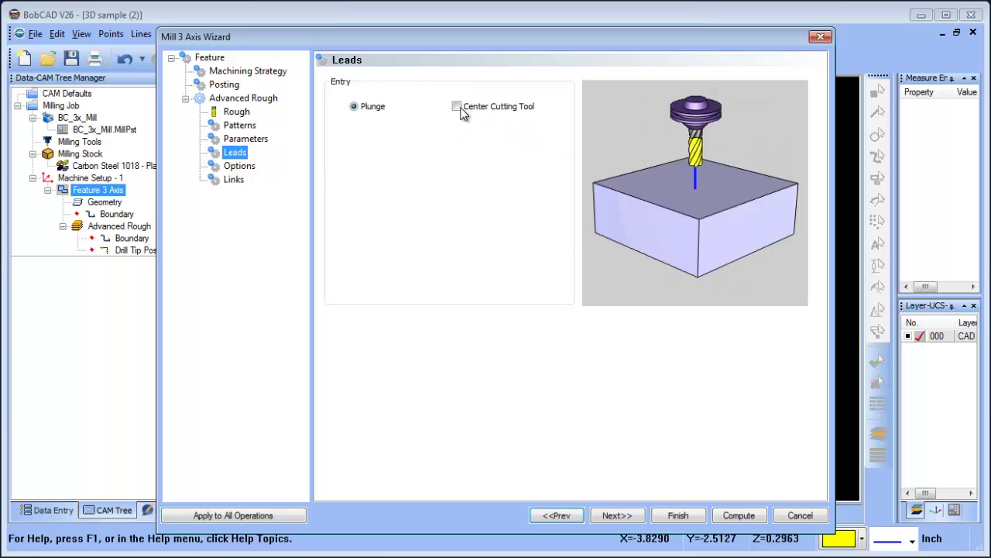
click(457, 107)
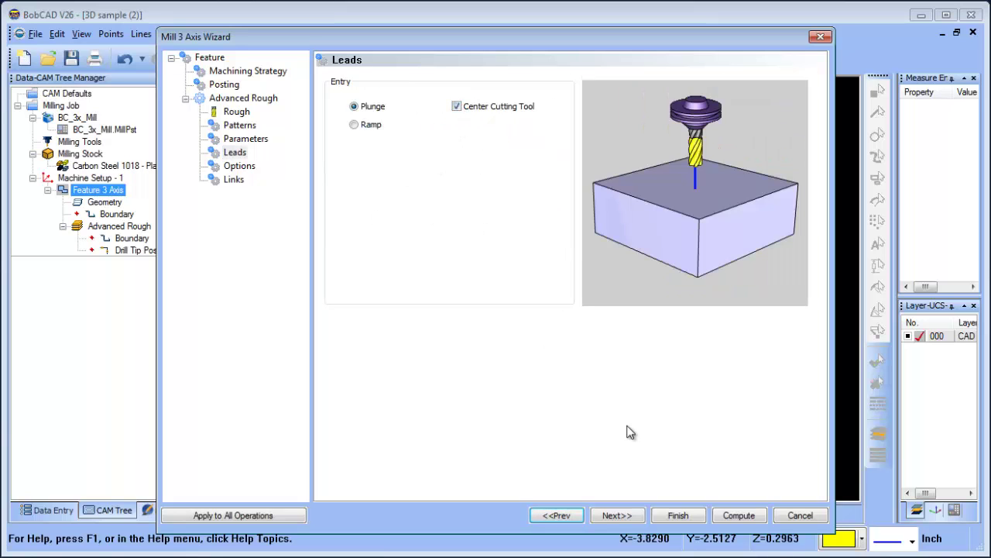
click(738, 516)
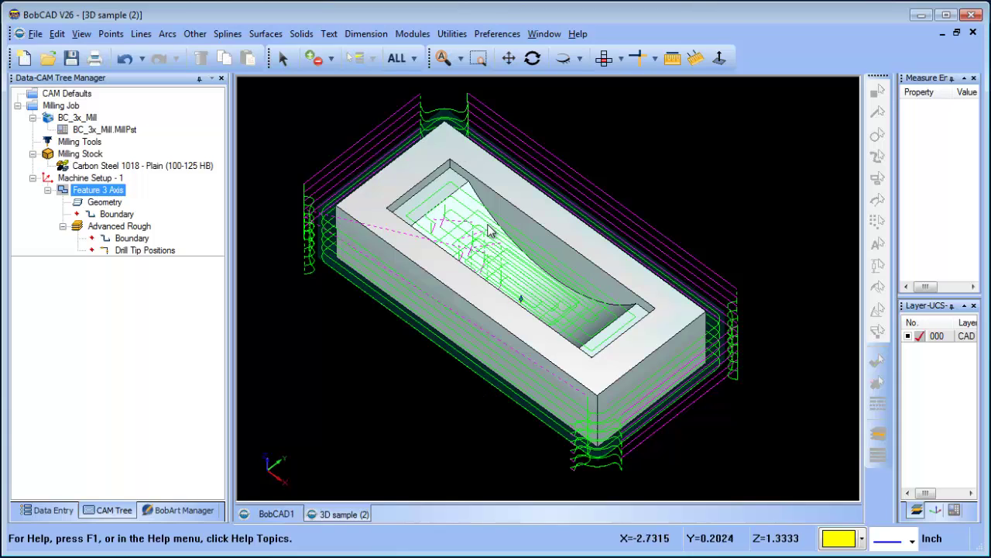
Step: Change the 3 Axis feature's lead entry to a Profile ramp with an angle of approach of 1, and compute it
click(132, 238)
right_click(133, 226)
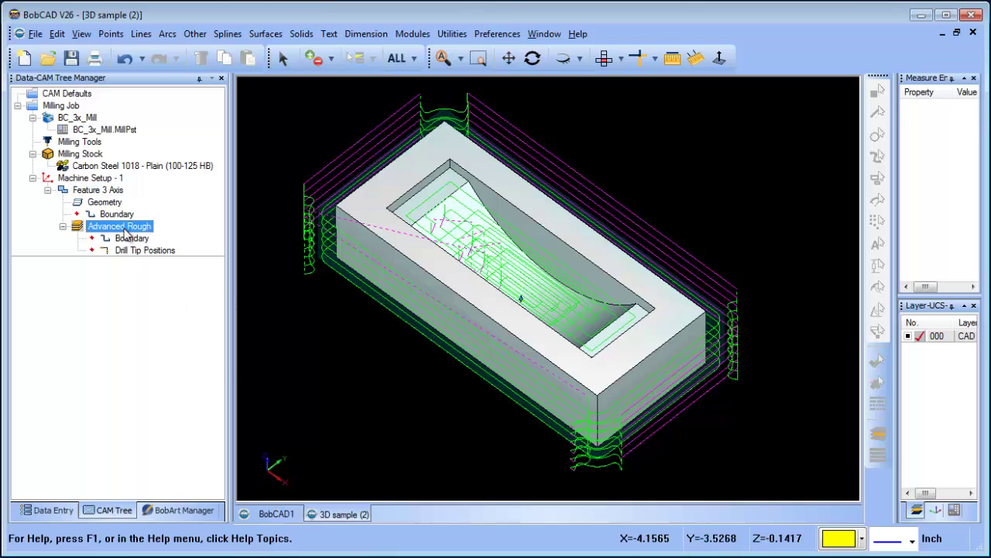
right_click(99, 192)
click(147, 206)
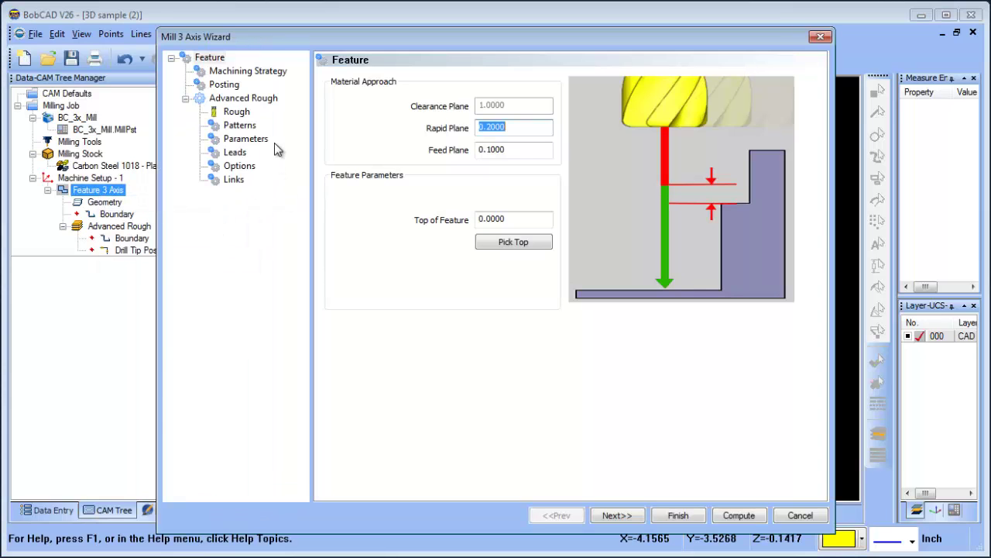
click(235, 153)
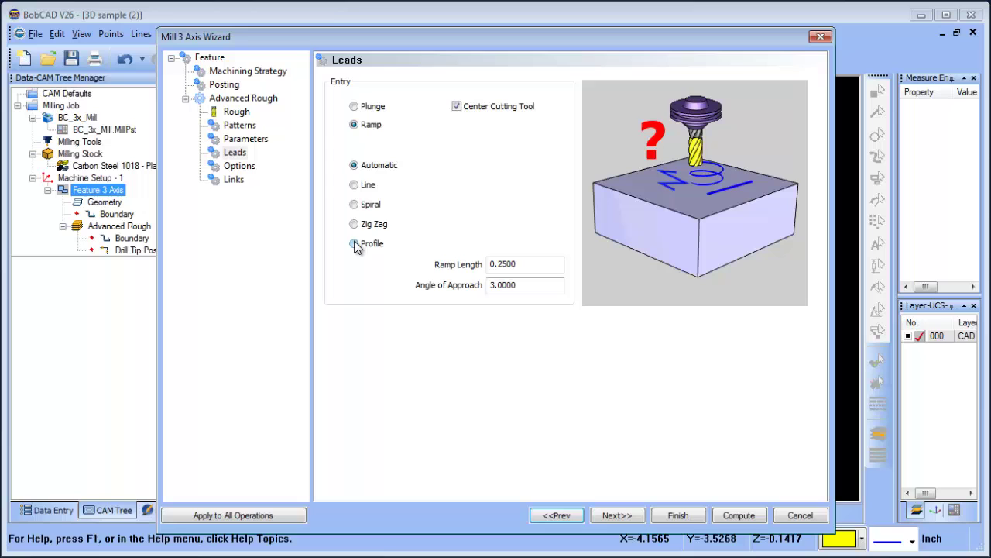
click(354, 244)
drag(526, 290, 389, 288)
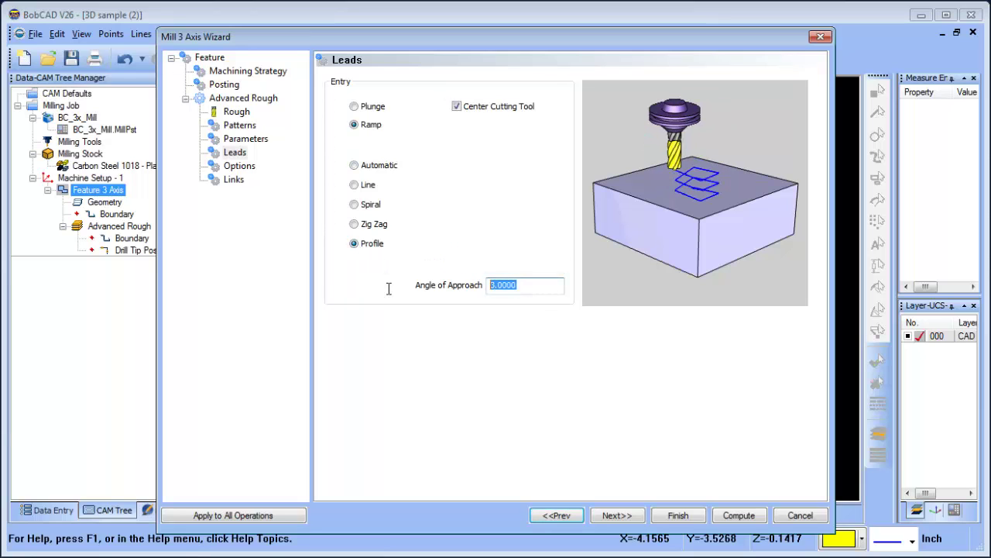
text(1)
click(737, 515)
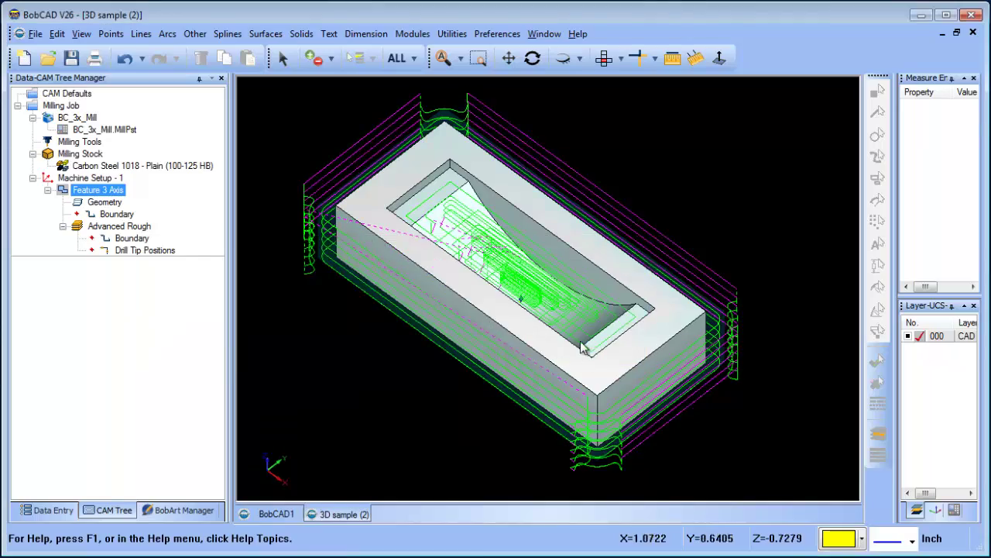
drag(519, 325, 496, 294)
Step: Open the machining simulation and display only the workpiece and tool without the machine
click(413, 34)
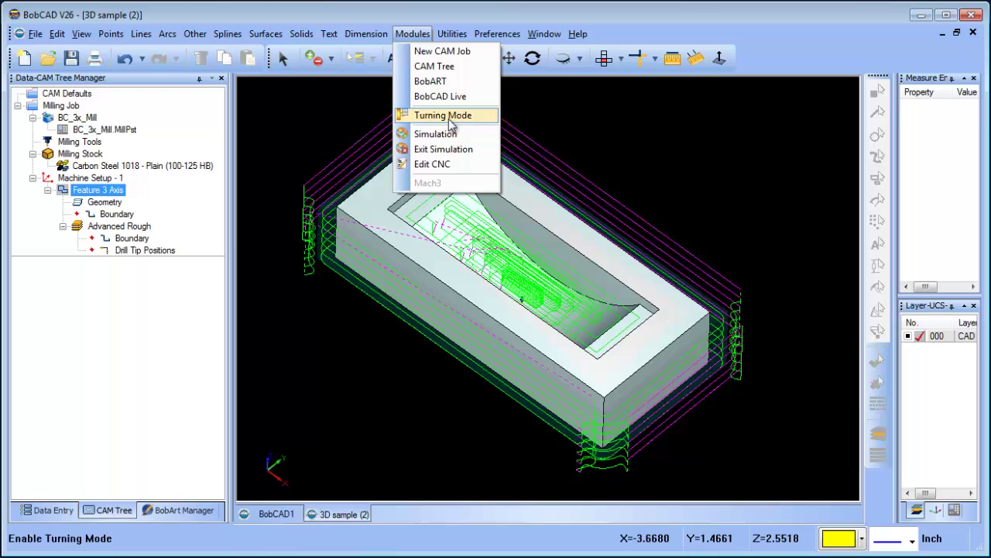
click(462, 135)
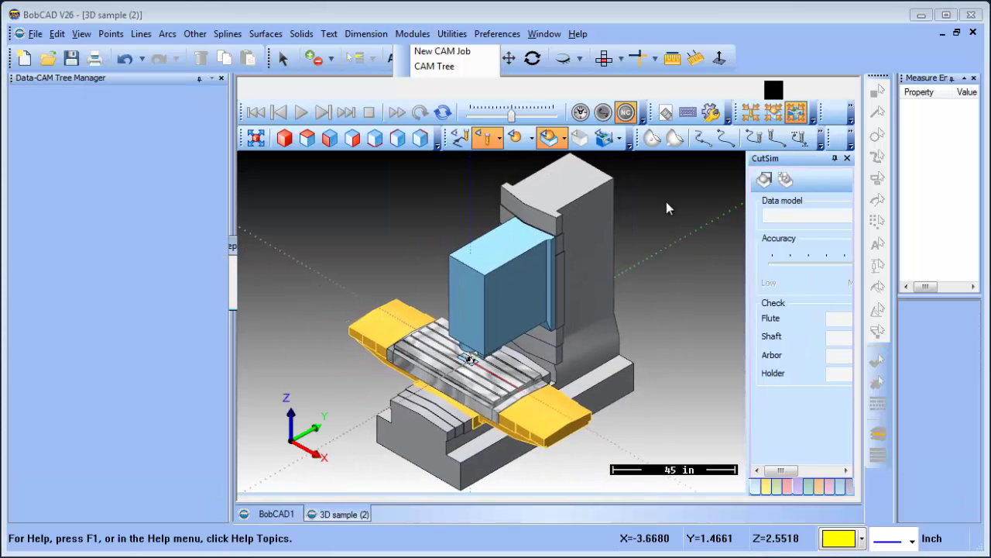
click(774, 114)
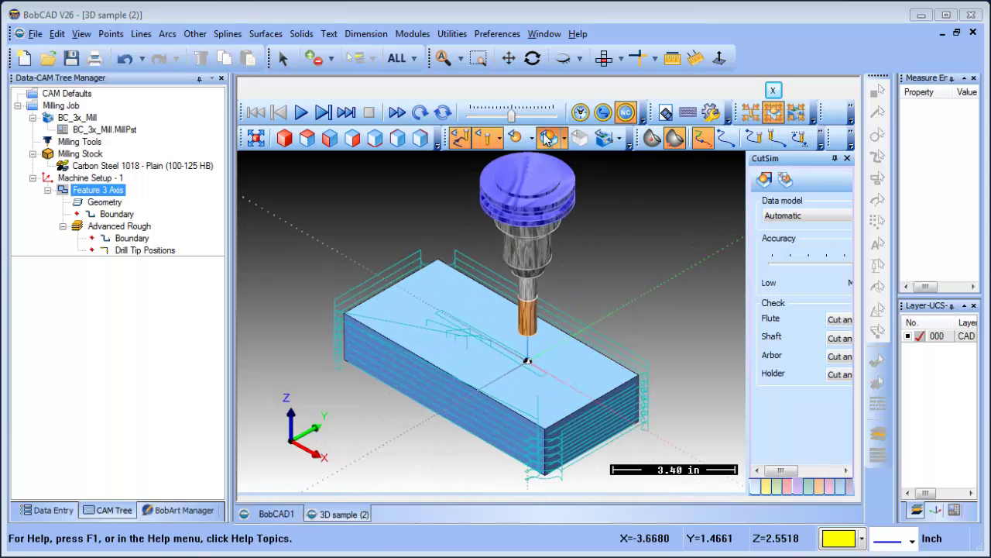
Step: Hide the toolpath lines in the simulation and run it at a reduced speed
click(462, 137)
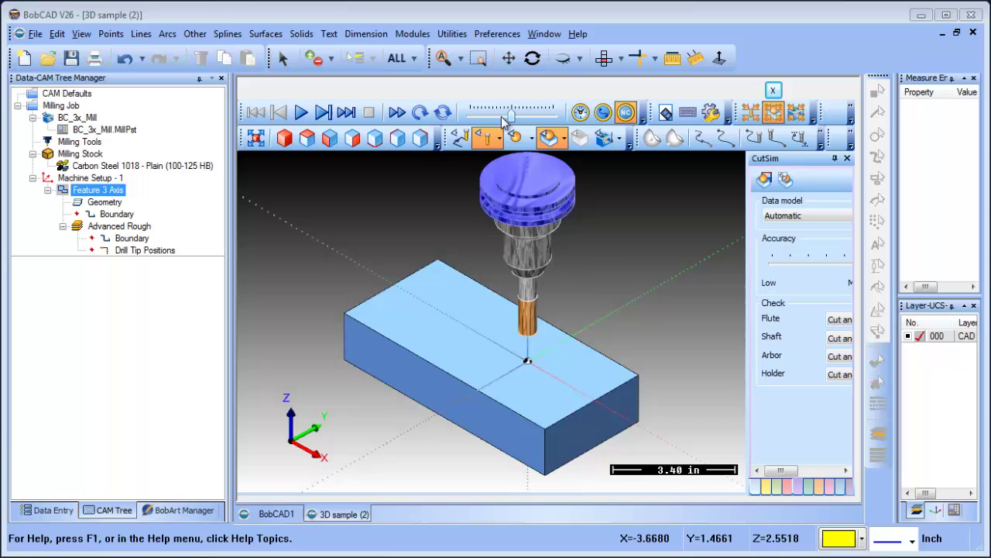
drag(511, 114, 489, 114)
click(301, 113)
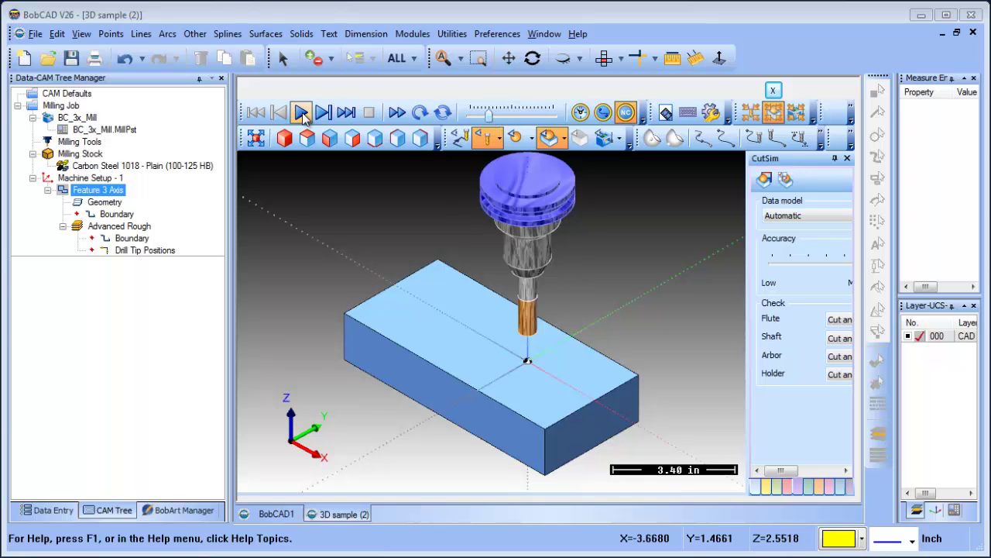